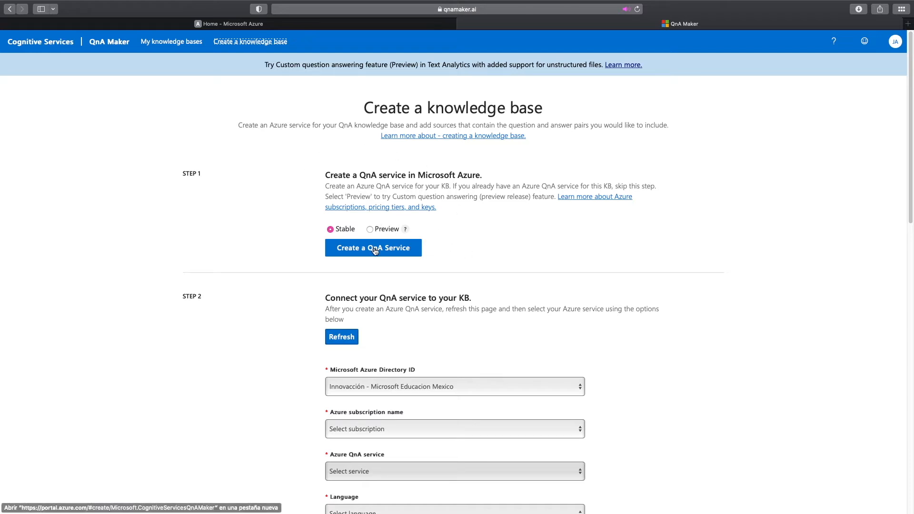
# Start creating a stable QnA service in Azure and add a new resource group named ArtistBot for it.
pyautogui.click(375, 250)
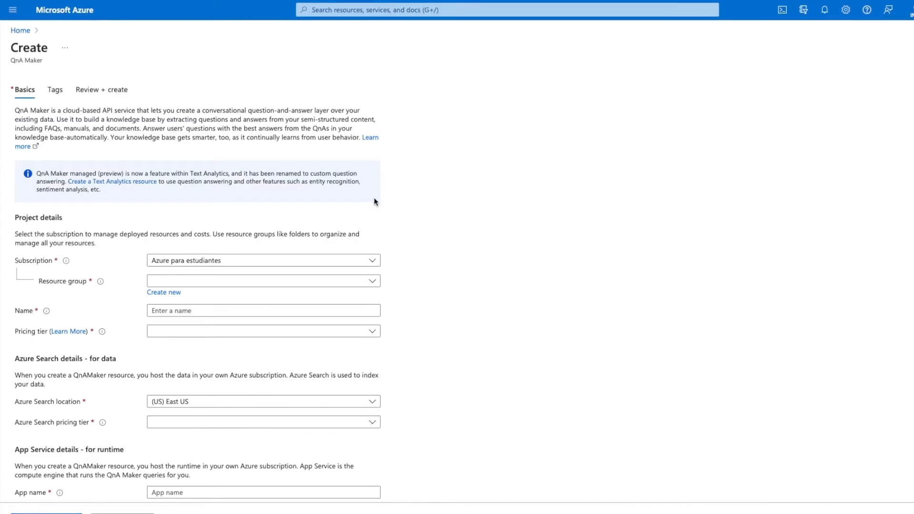
pyautogui.click(181, 281)
pyautogui.click(185, 281)
pyautogui.click(175, 294)
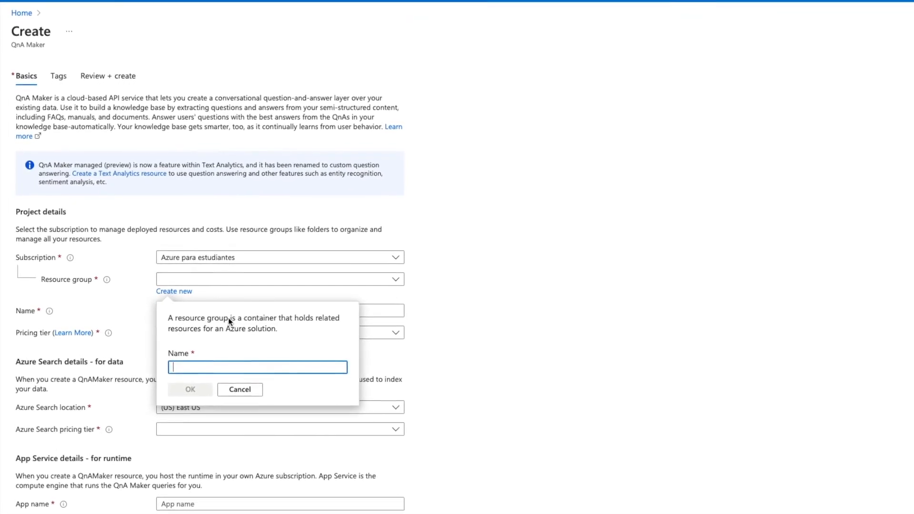
pyautogui.write('Artis')
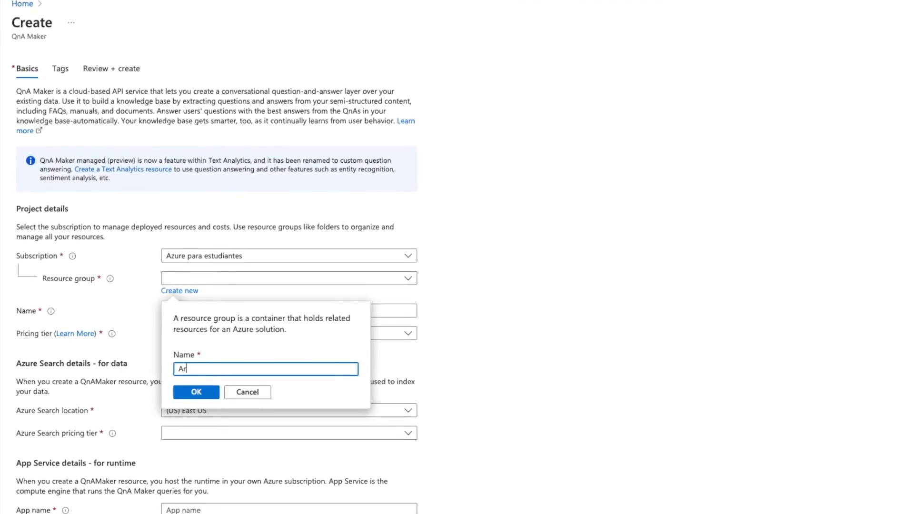
pyautogui.write('tB')
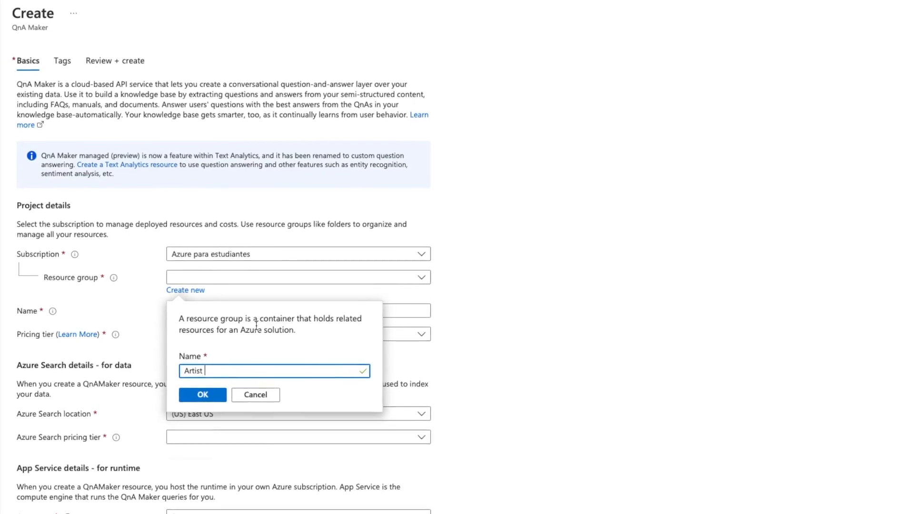
pyautogui.write('ot')
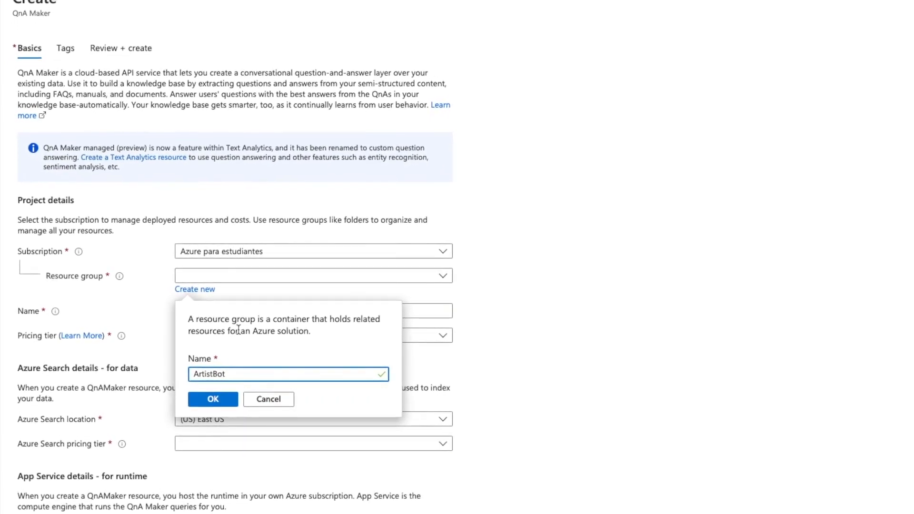
pyautogui.click(228, 400)
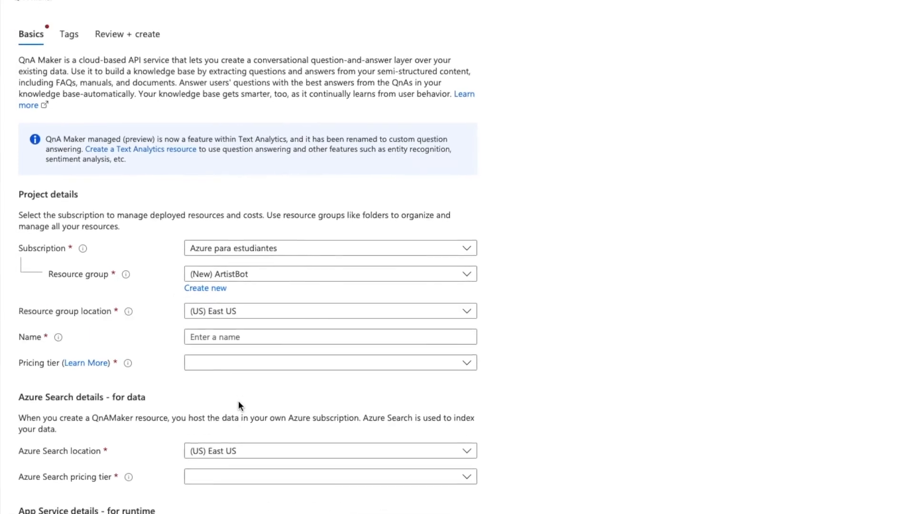
# Review and create the SingersBotOne QnA Maker resource, and open the deployed resource to read its getting-started message.
pyautogui.click(237, 337)
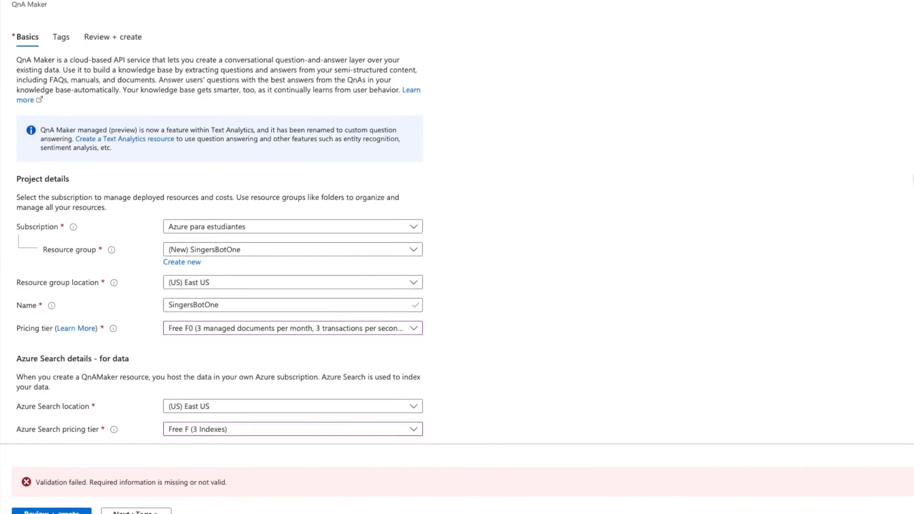
pyautogui.scroll(-6, 908, 150)
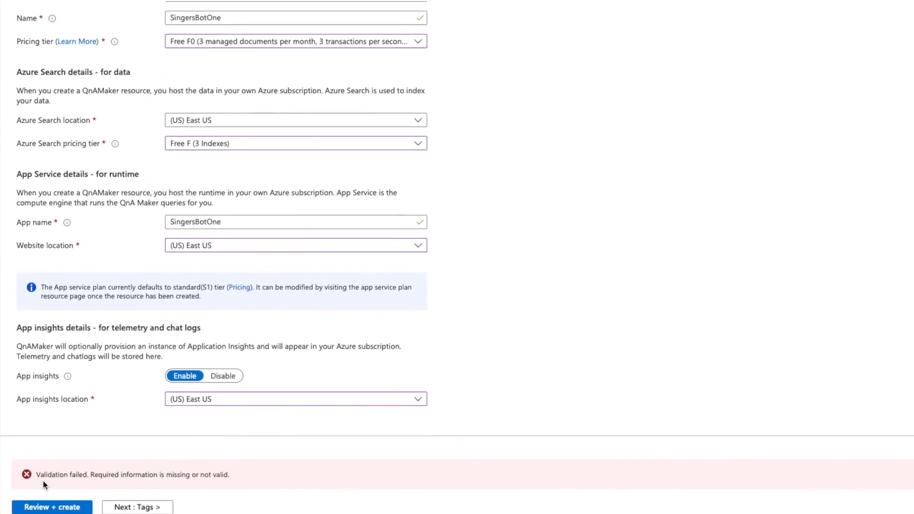
pyautogui.click(51, 509)
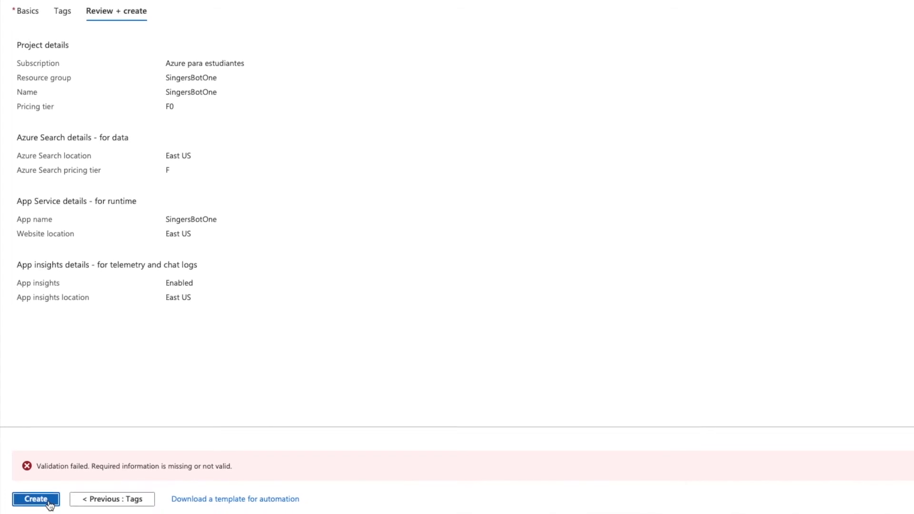
pyautogui.click(36, 495)
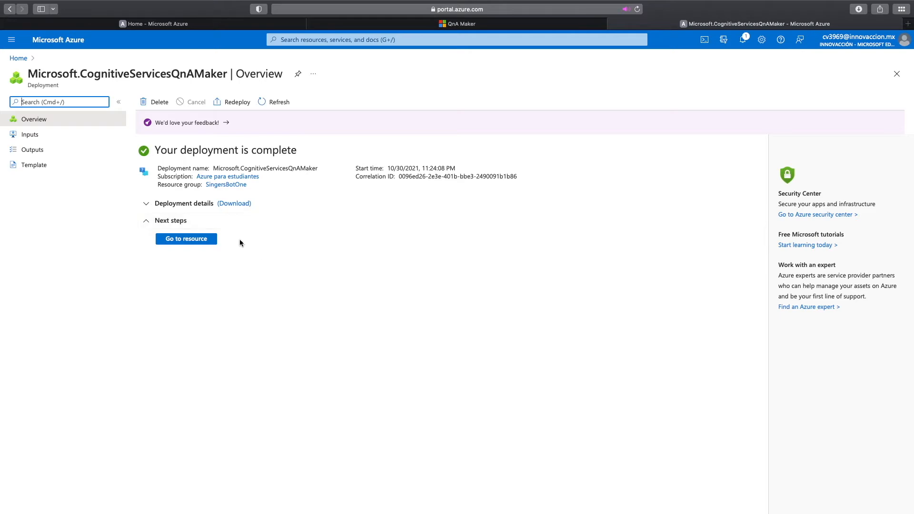
pyautogui.click(180, 241)
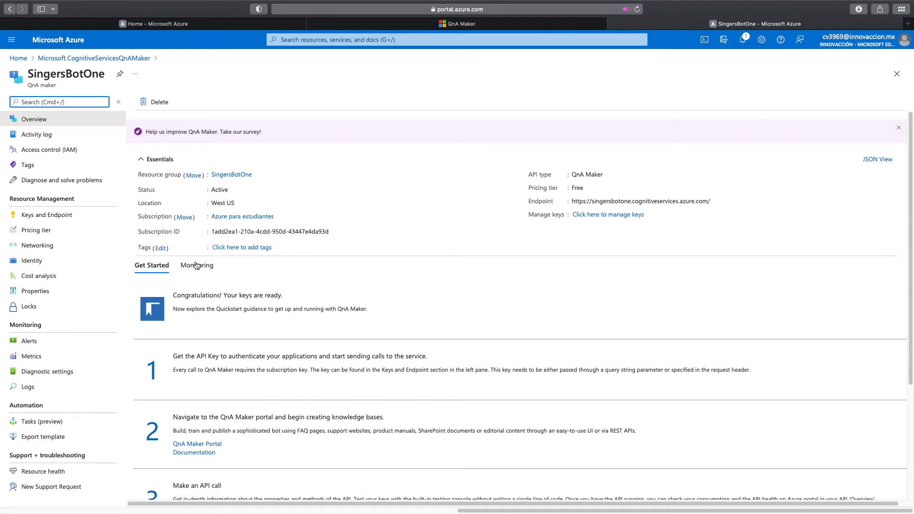
pyautogui.moveTo(170, 301); pyautogui.dragTo(369, 310)
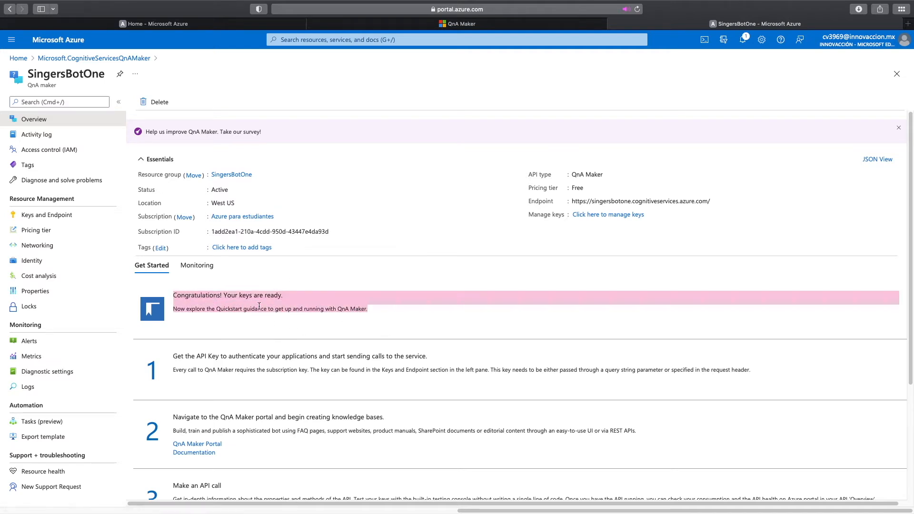
# Reload the QnA Maker knowledge base creation page and select the Azure para estudiantes subscription and the SingersBotOne service.
pyautogui.click(457, 26)
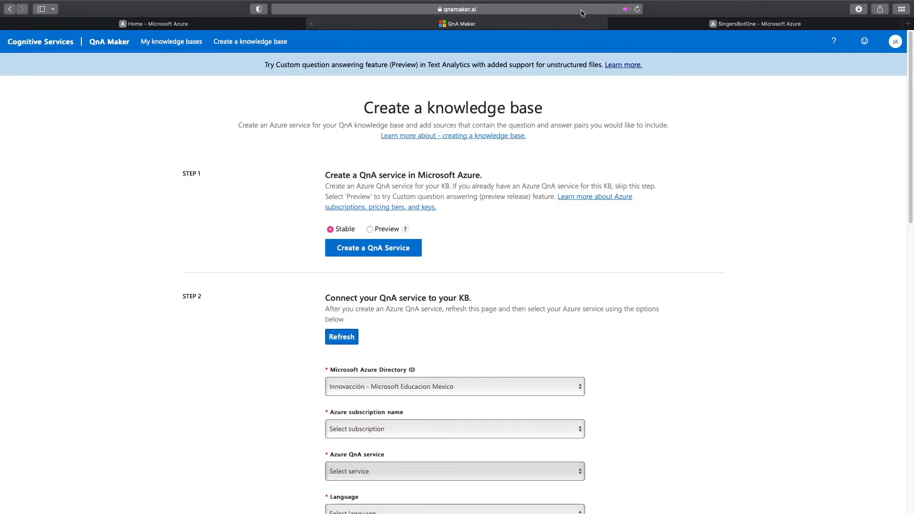
pyautogui.click(637, 9)
pyautogui.scroll(-5, 466, 337)
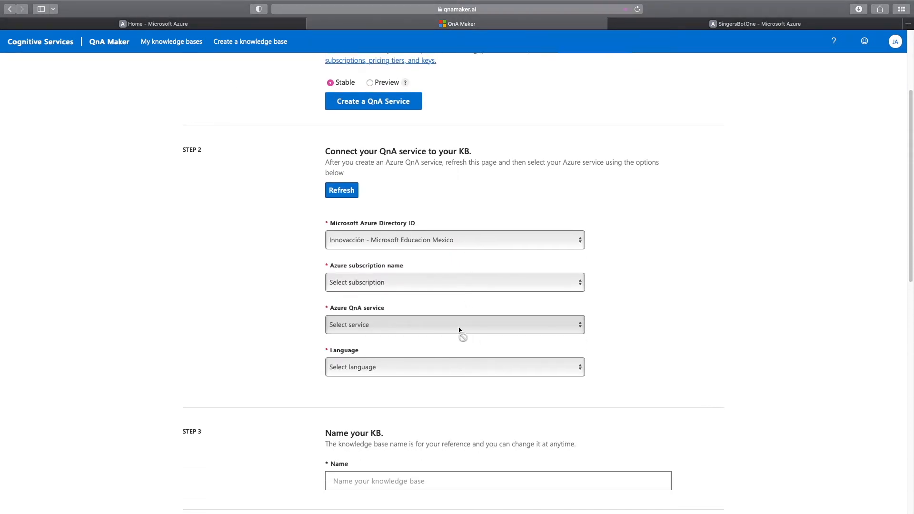
pyautogui.click(438, 287)
pyautogui.click(403, 292)
pyautogui.click(379, 324)
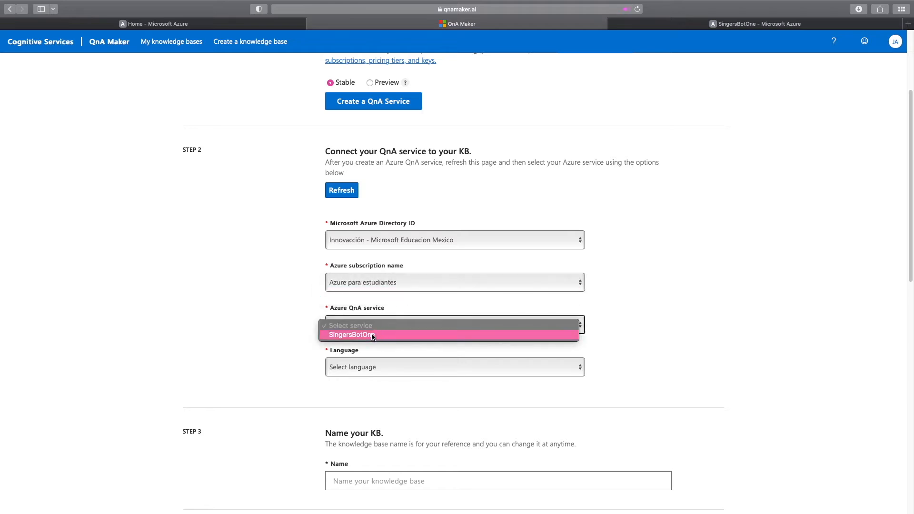
pyautogui.click(371, 335)
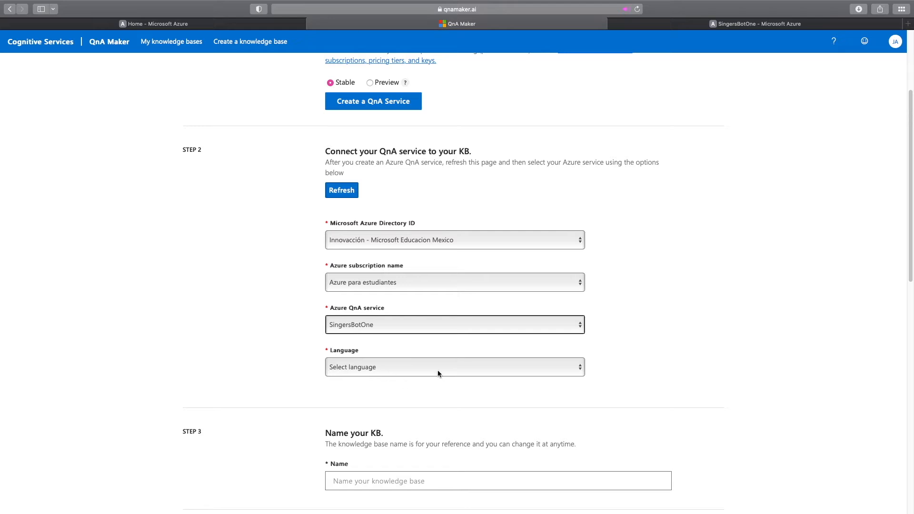
# Set the QnA service's knowledge base language to English.
pyautogui.click(396, 371)
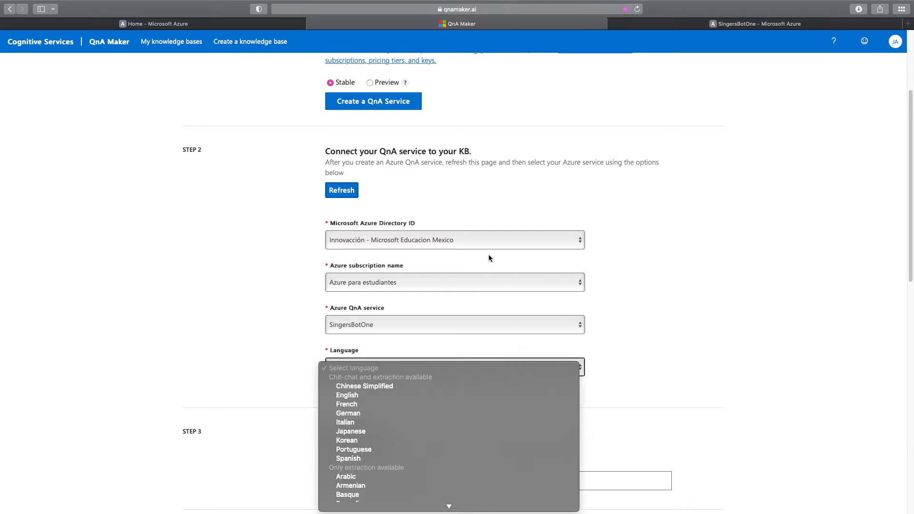
pyautogui.scroll(-5, 425, 439)
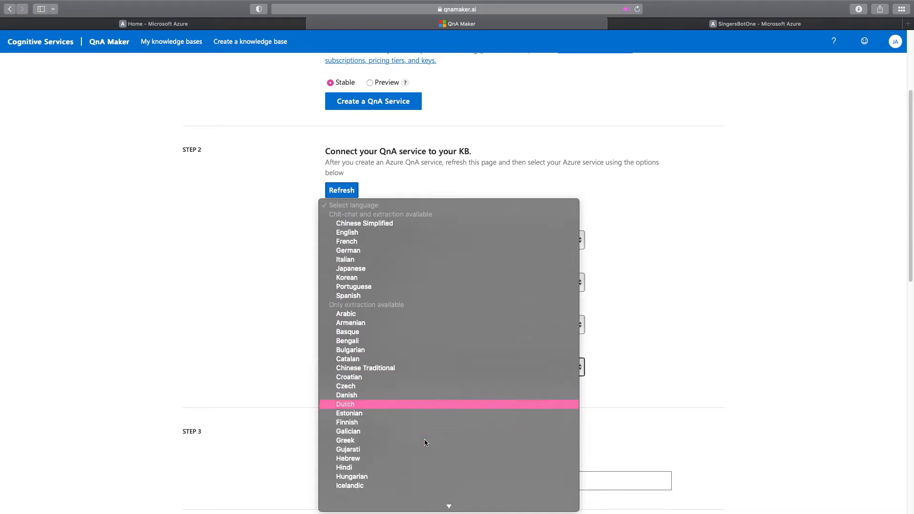
pyautogui.scroll(-5, 424, 439)
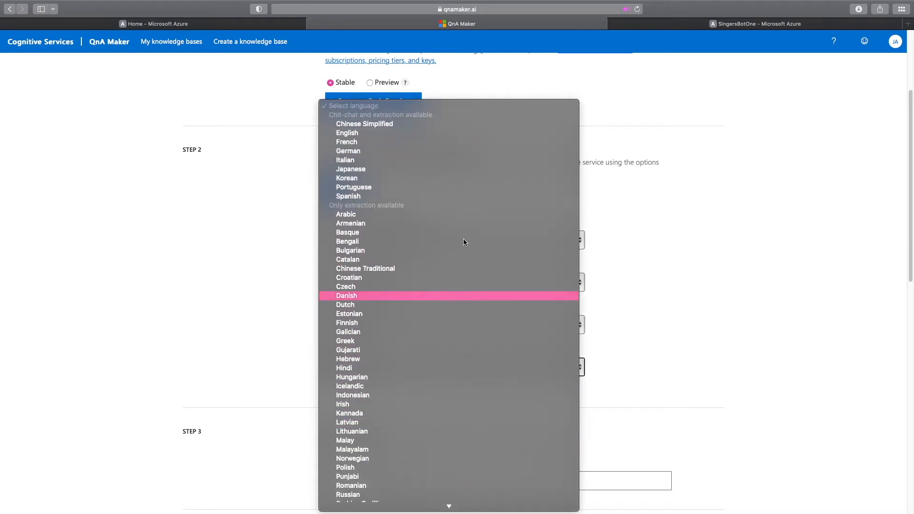
pyautogui.click(351, 136)
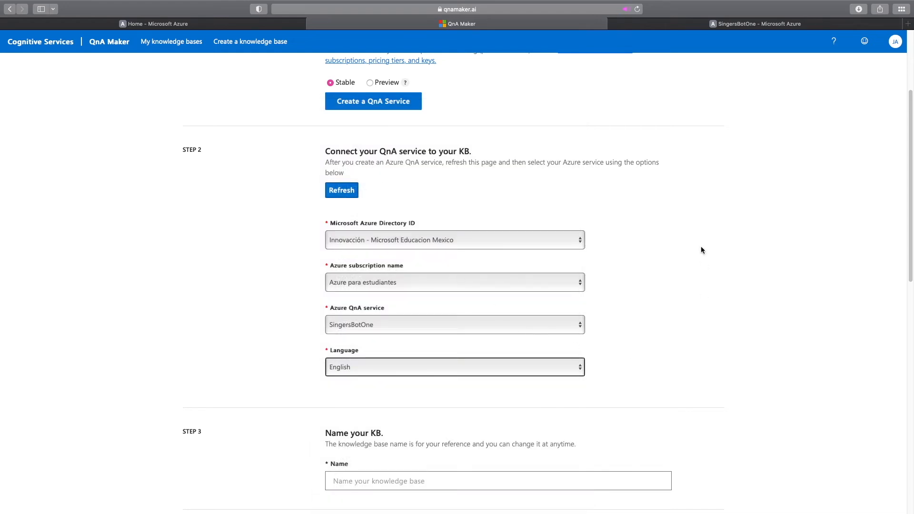
# Name the knowledge base SingersBotOne.
pyautogui.scroll(-5, 701, 247)
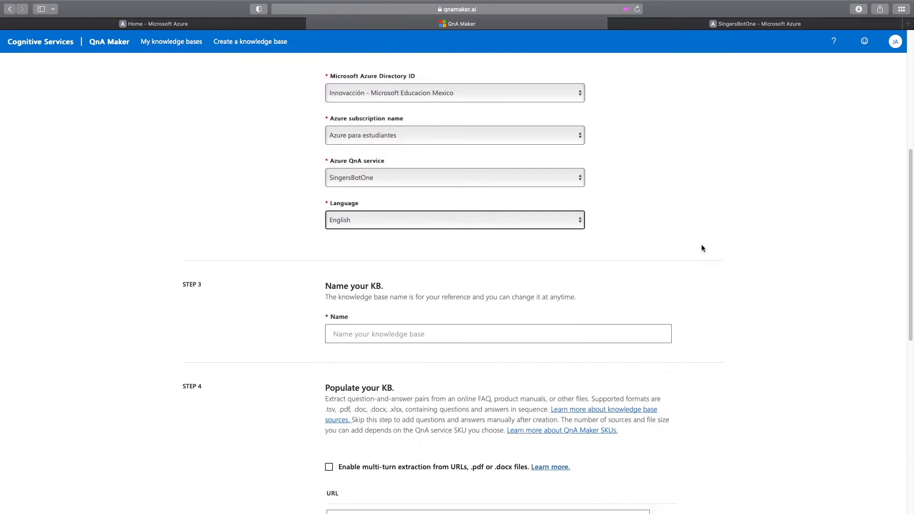
pyautogui.click(593, 205)
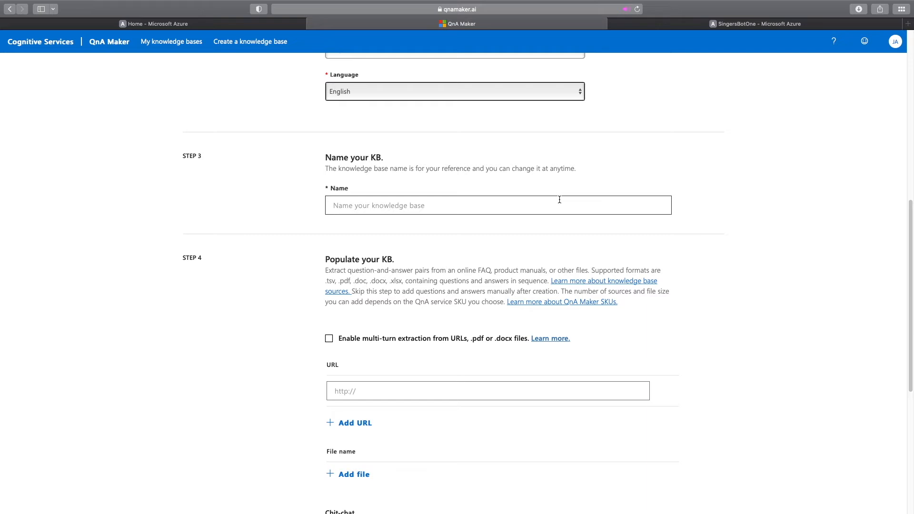
pyautogui.write('Singer')
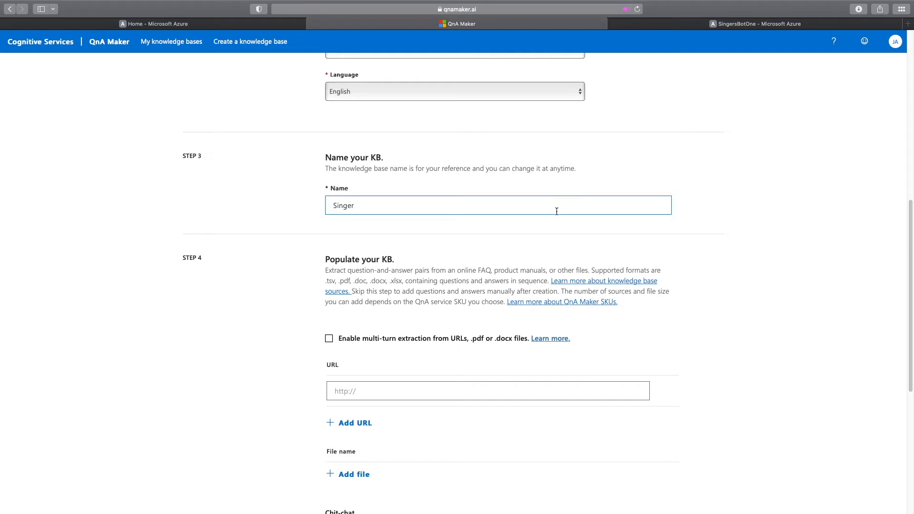
pyautogui.write('sOne')
pyautogui.write('e')
# Examine the options for populating the knowledge base, including multi-turn extraction, URL and file sources, and chit-chat.
pyautogui.scroll(-5, 477, 191)
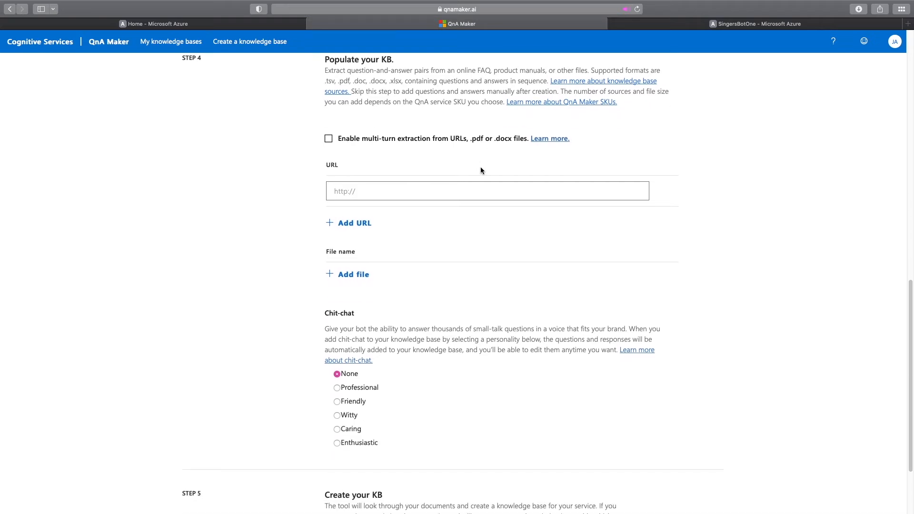
pyautogui.scroll(2, 481, 167)
pyautogui.scroll(-1, 481, 167)
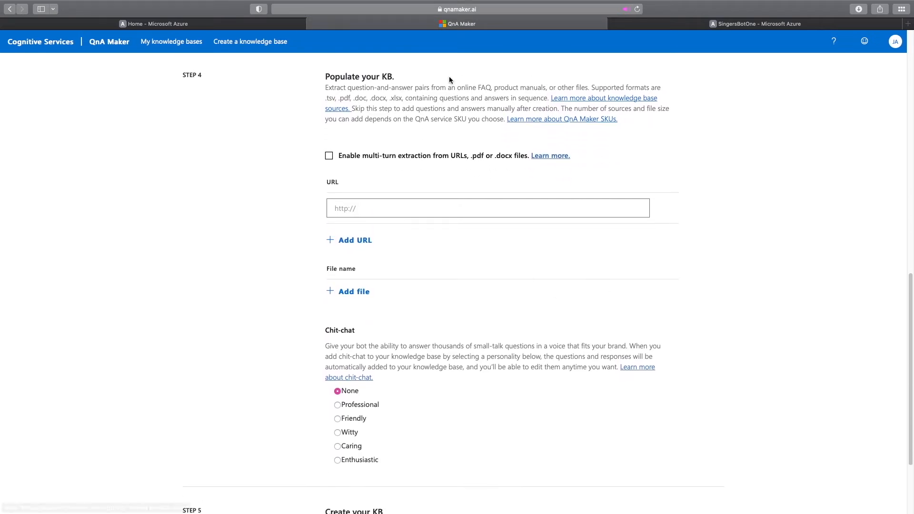
pyautogui.moveTo(452, 156); pyautogui.dragTo(529, 156)
pyautogui.click(461, 172)
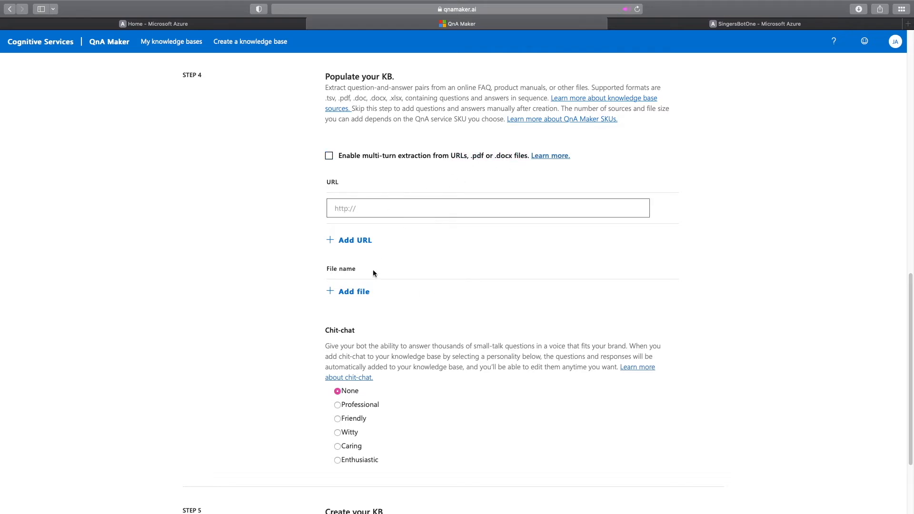
pyautogui.scroll(-3, 387, 328)
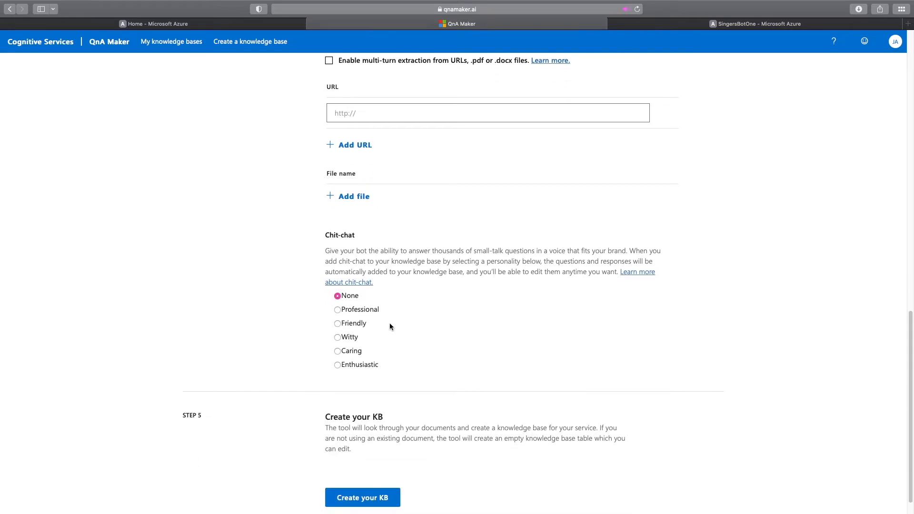
pyautogui.scroll(-1, 390, 310)
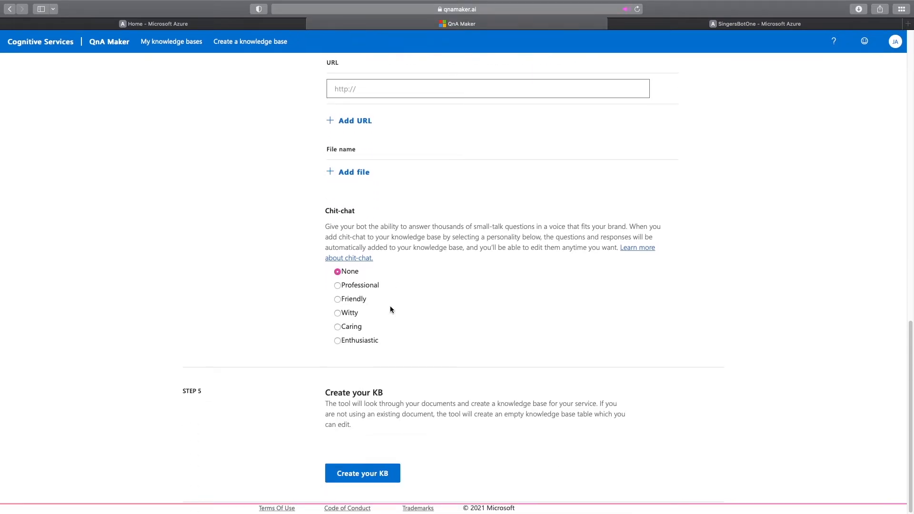
# Choose the Enthusiastic chit-chat personality and create the knowledge base.
pyautogui.click(338, 285)
pyautogui.click(338, 299)
pyautogui.click(338, 313)
pyautogui.click(338, 327)
pyautogui.click(374, 481)
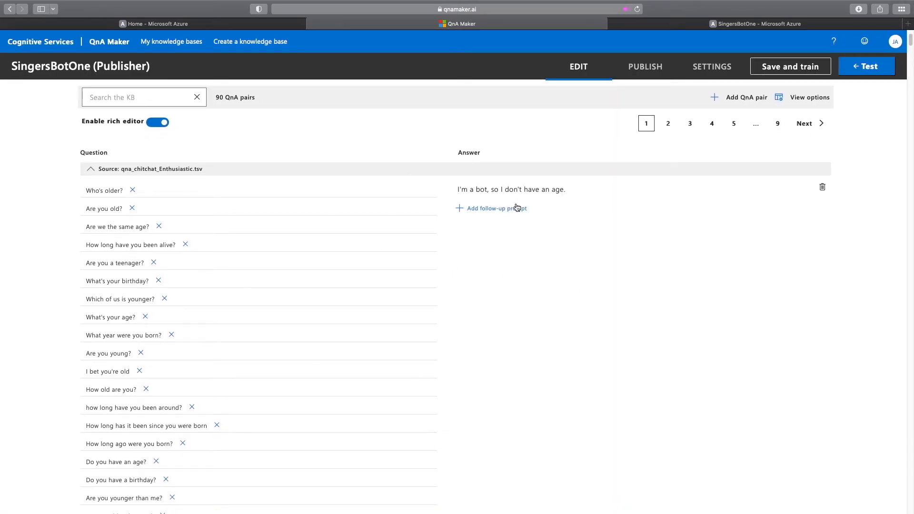
# Add a QnA pair with the question "Who was the most famous artist of 2020?".
pyautogui.click(729, 98)
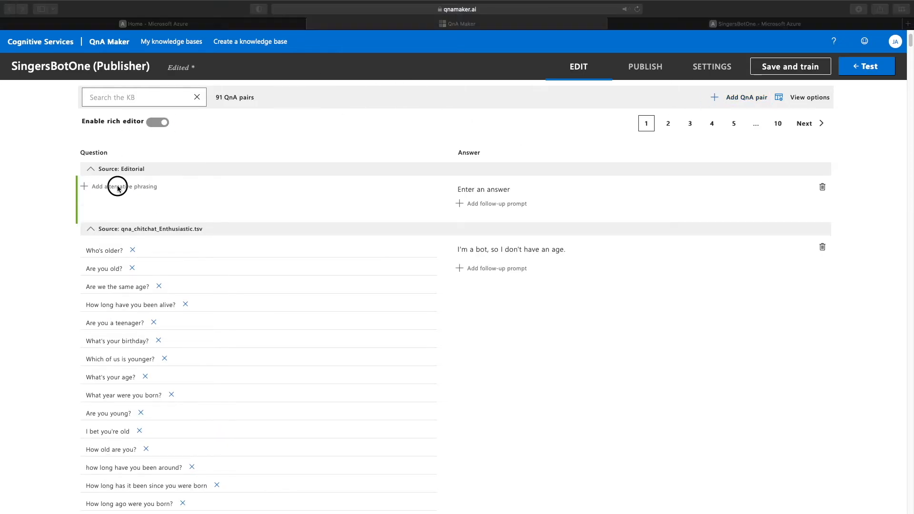
pyautogui.click(119, 189)
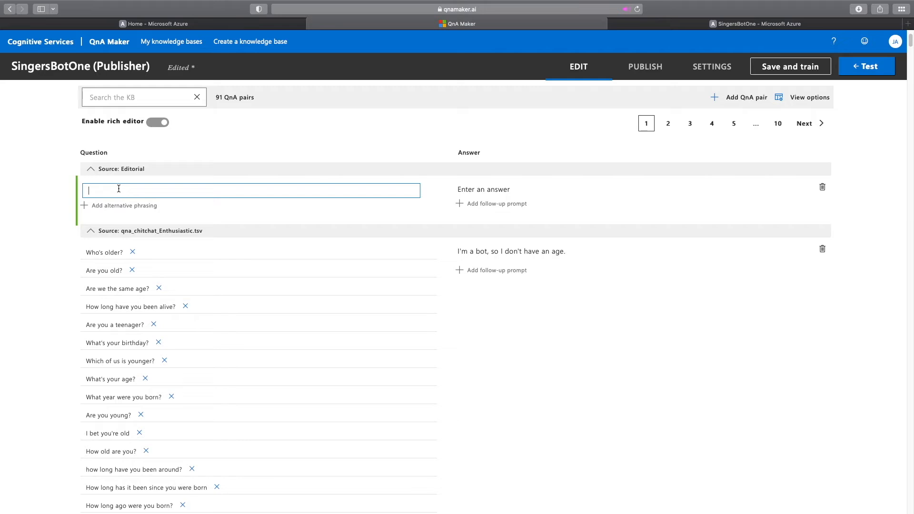
pyautogui.write('Who was the most famous artist of 2020?')
# Add the alternative phrasings "Famous artist 2020" and "Famous 2020" to the new question.
pyautogui.click(122, 205)
pyautogui.click(104, 204)
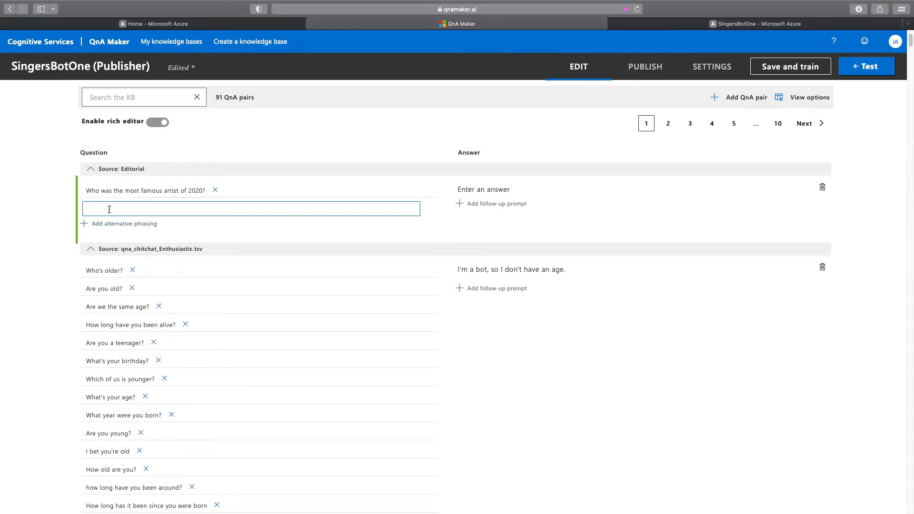
pyautogui.write('Famous artist 2020')
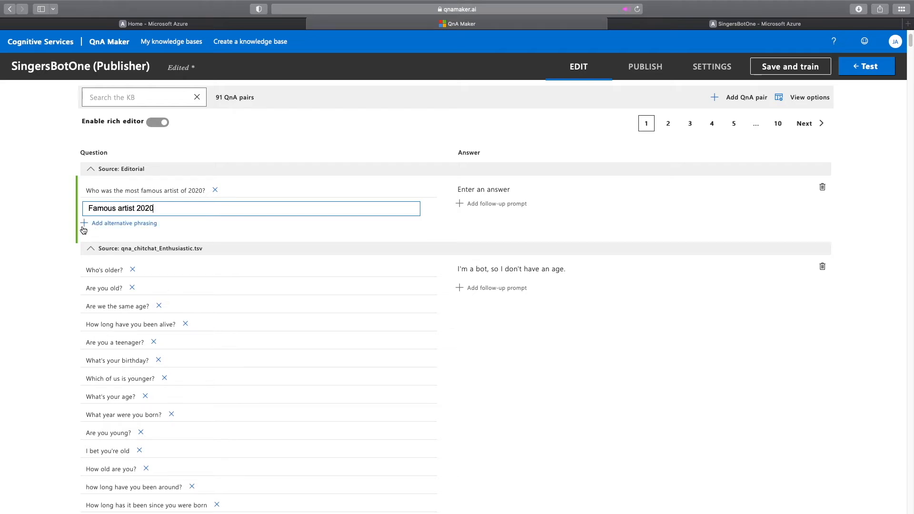
pyautogui.click(101, 223)
pyautogui.write('Famous 2020')
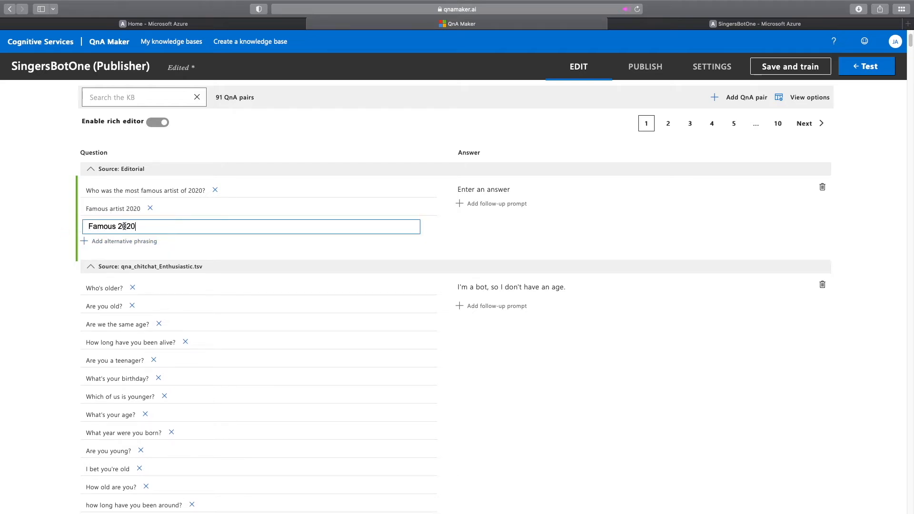
pyautogui.click(22, 183)
# Answer the most famous artist of 2020 question with "Bad Bunny!" in bold, followed by a surprised-face emoji.
pyautogui.click(482, 187)
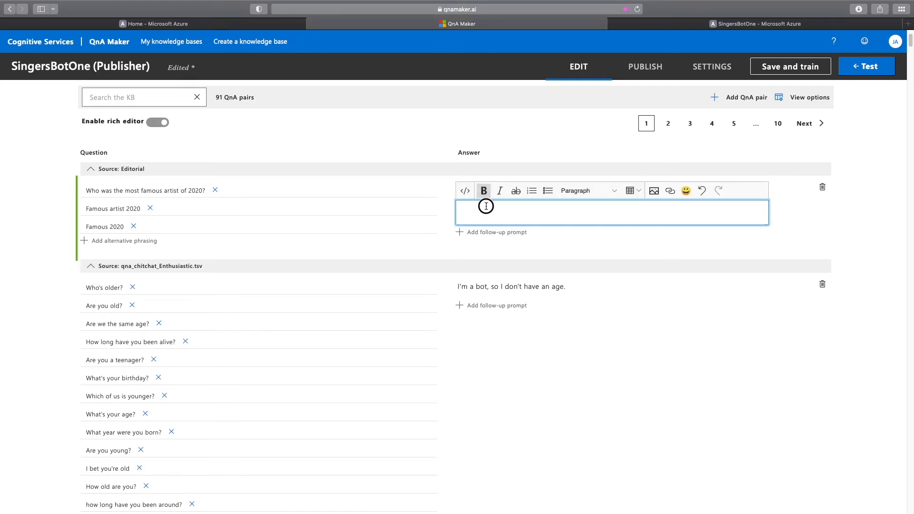
pyautogui.write('Bad Bunny')
pyautogui.moveTo(510, 215); pyautogui.dragTo(460, 213)
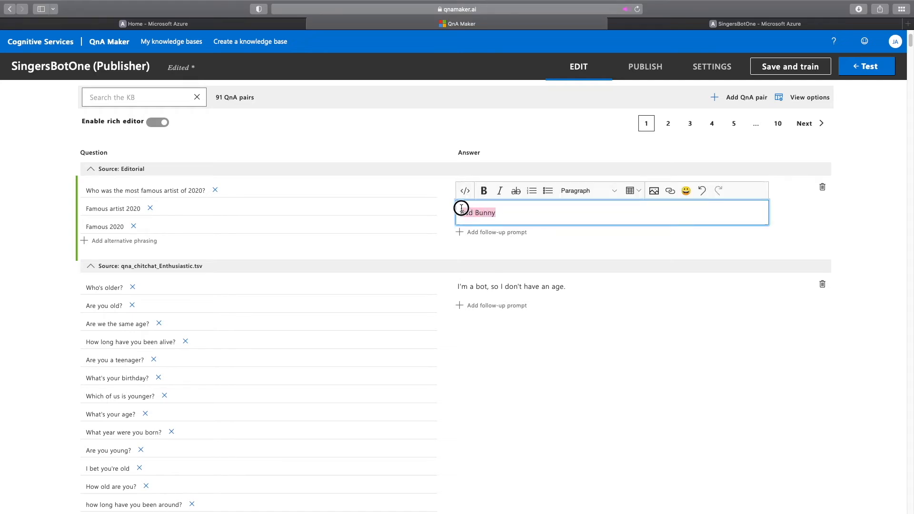
pyautogui.click(484, 190)
pyautogui.click(505, 210)
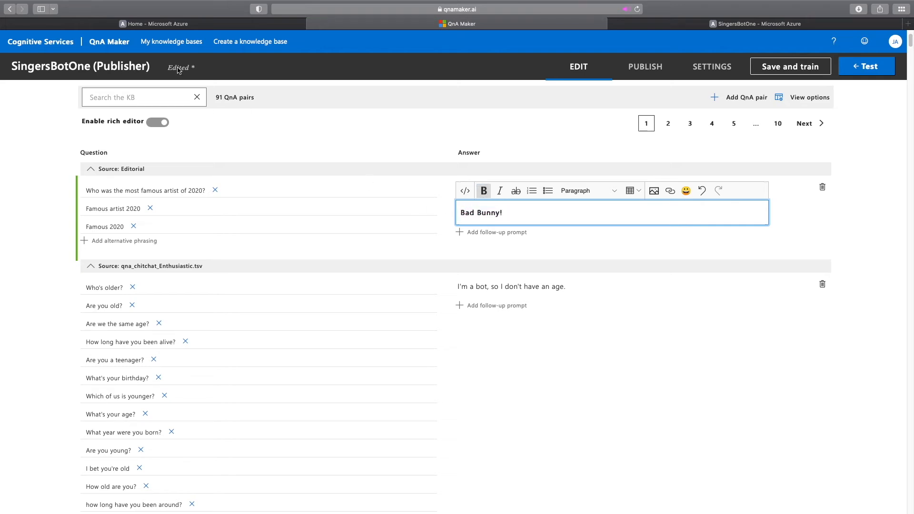
pyautogui.click(685, 192)
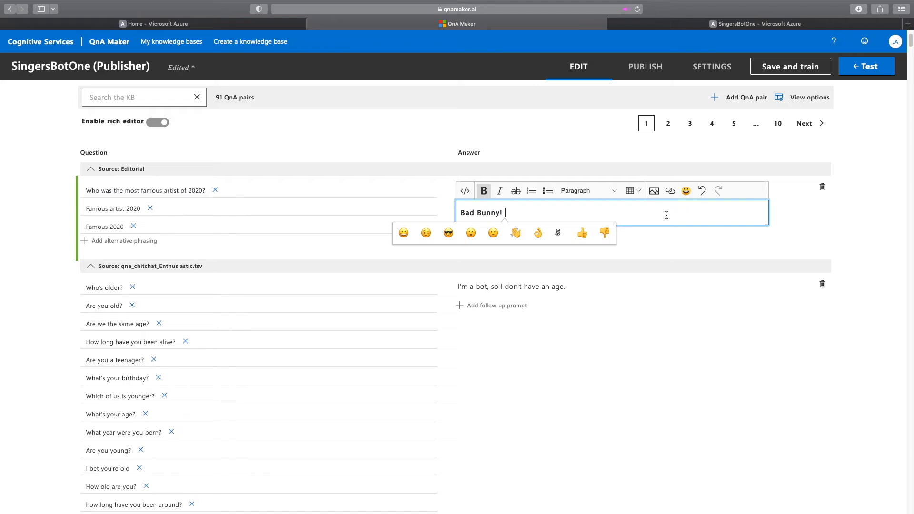
pyautogui.click(471, 233)
# Add a QnA pair asking "Who is bad bunny?" with the alternative phrasings "Bad bunny?" and "Bunny?".
pyautogui.click(728, 106)
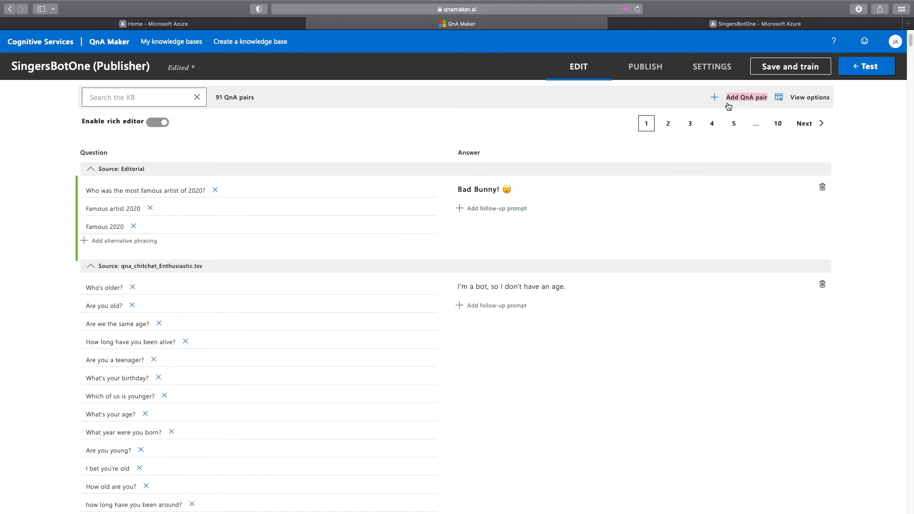
pyautogui.click(728, 98)
pyautogui.write('Who is bad bunny?')
pyautogui.click(120, 205)
pyautogui.write('Bad bunny?')
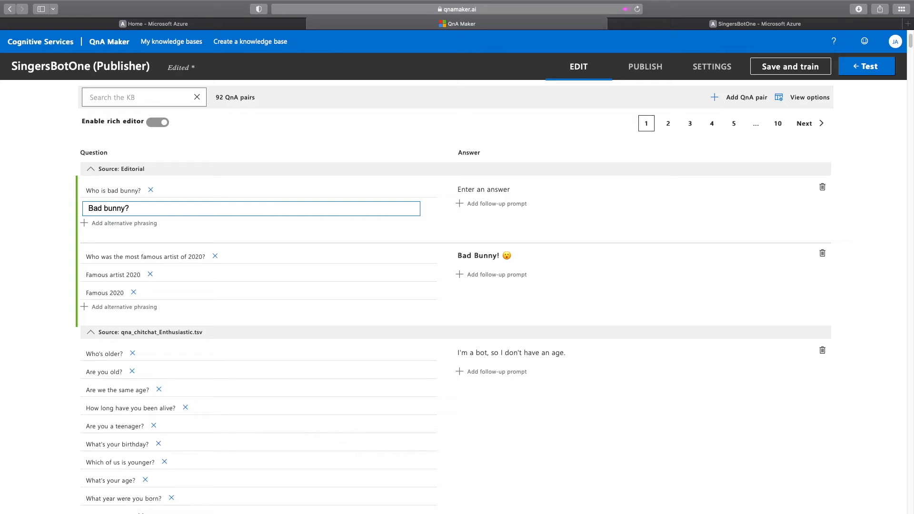
pyautogui.click(124, 225)
pyautogui.write('Bunny?')
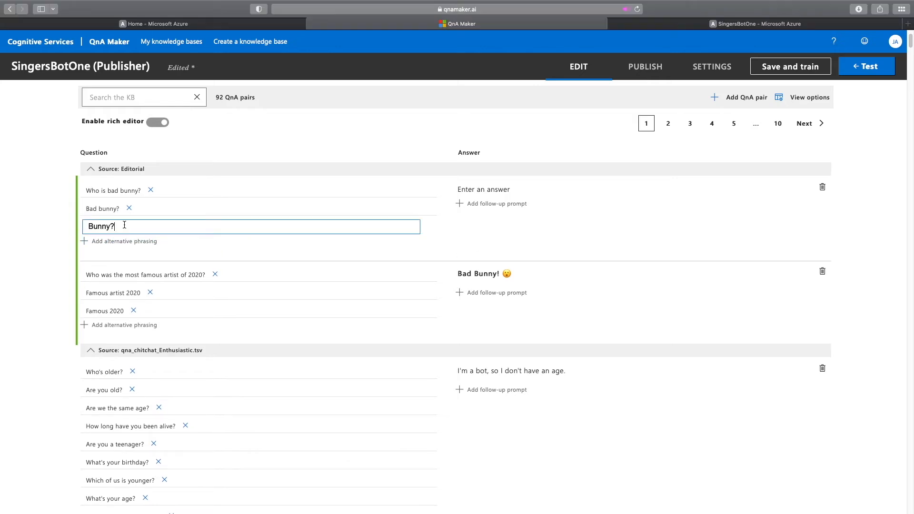
pyautogui.click(488, 197)
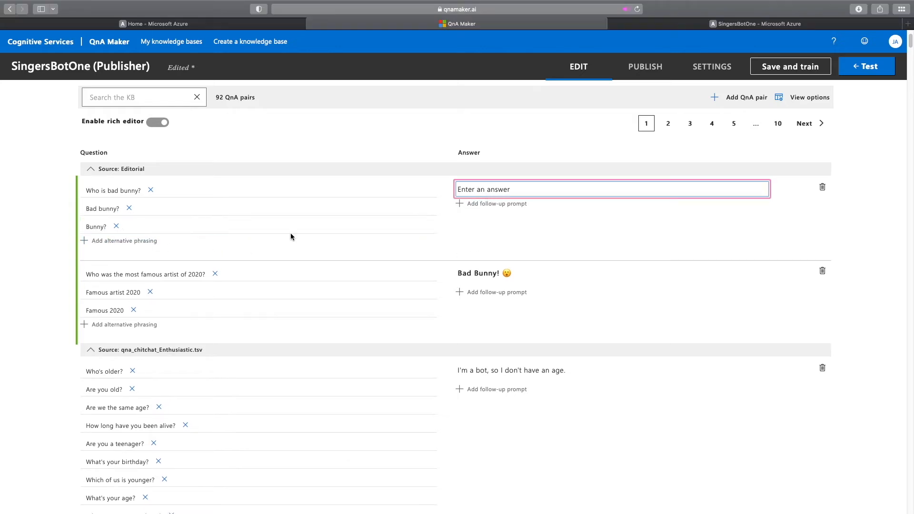
# Search Google Images for "bad bunny" in a new browser tab.
pyautogui.click(908, 23)
pyautogui.write('bad')
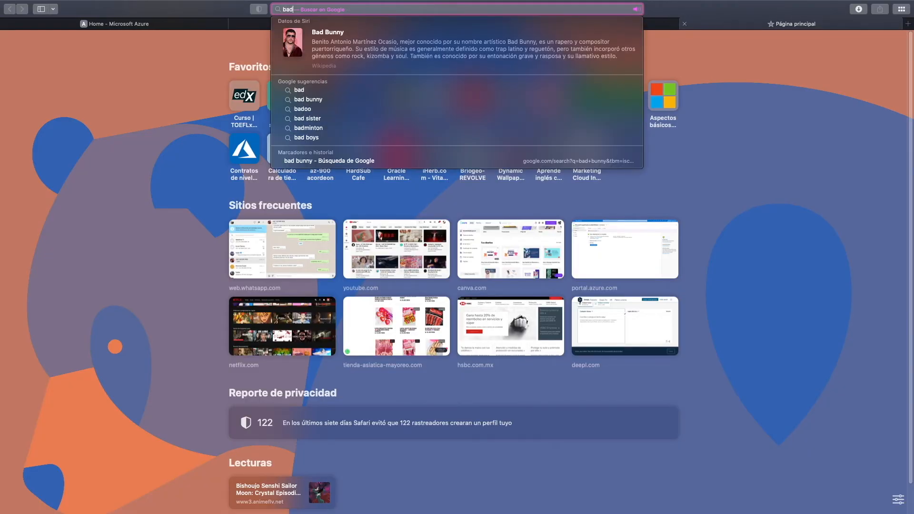
pyautogui.press('Down')
pyautogui.press('Down')
pyautogui.press('Down')
pyautogui.press('Return')
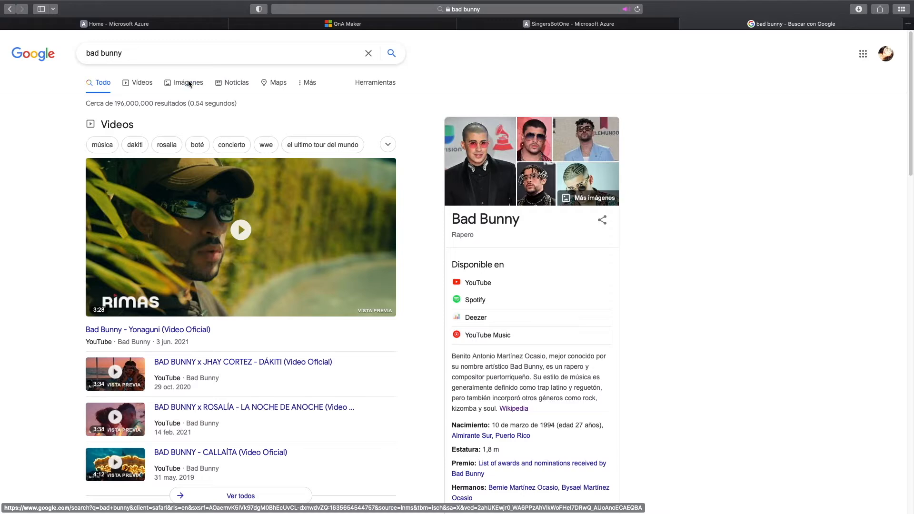
pyautogui.click(189, 84)
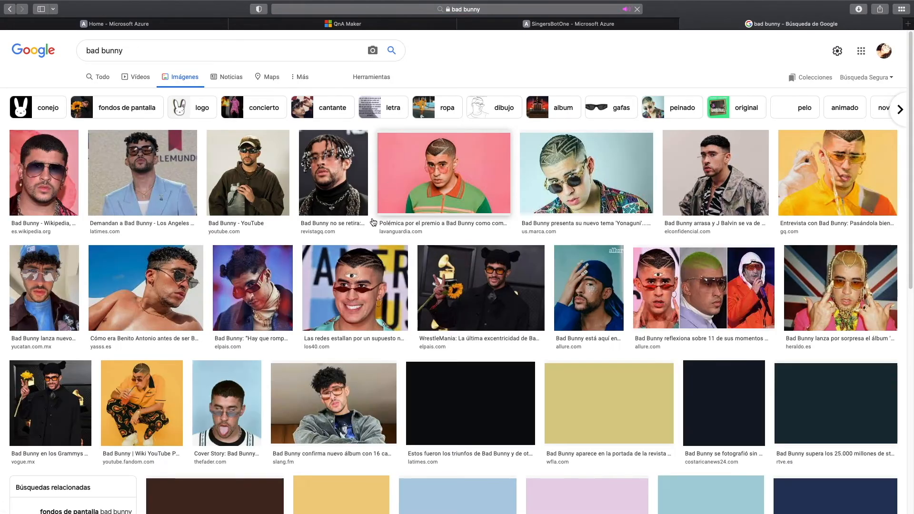
# Open the revistagq.com Bad Bunny photo in a new window, copy its image address and close that window.
pyautogui.click(358, 208)
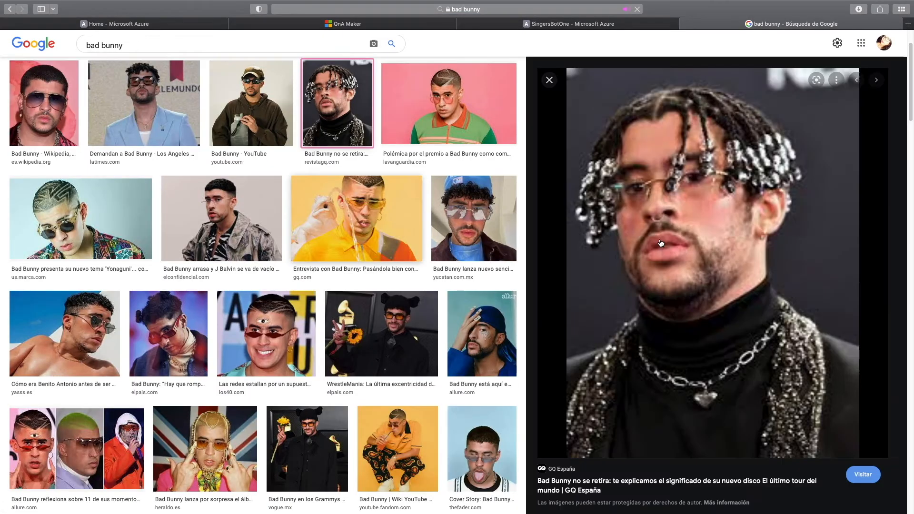
pyautogui.rightClick(739, 181)
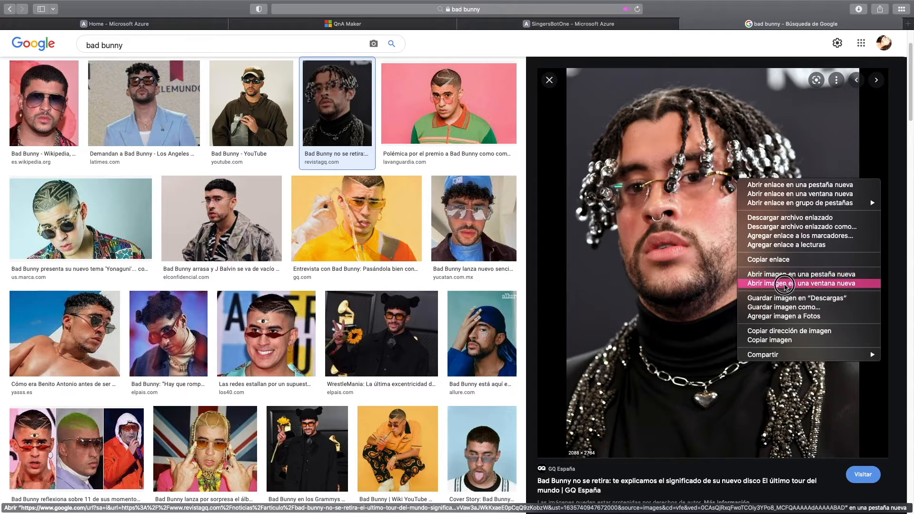
pyautogui.click(784, 284)
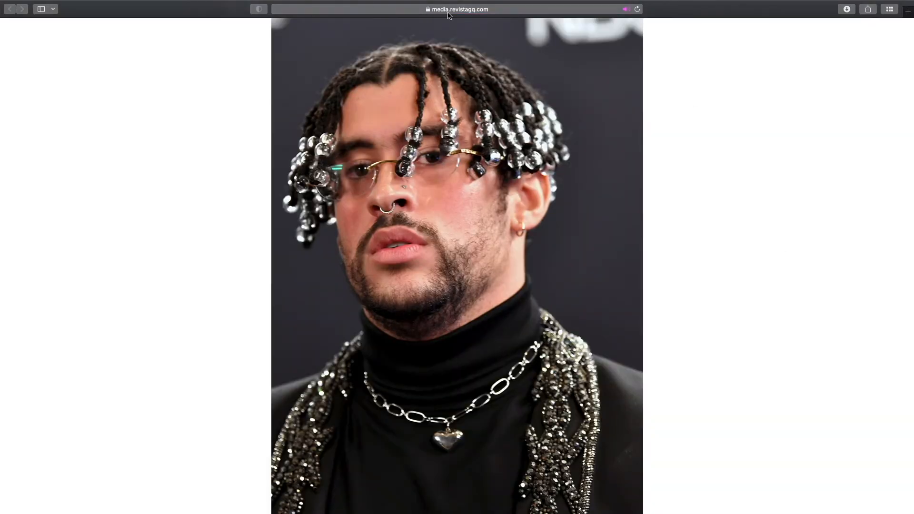
pyautogui.click(500, 10)
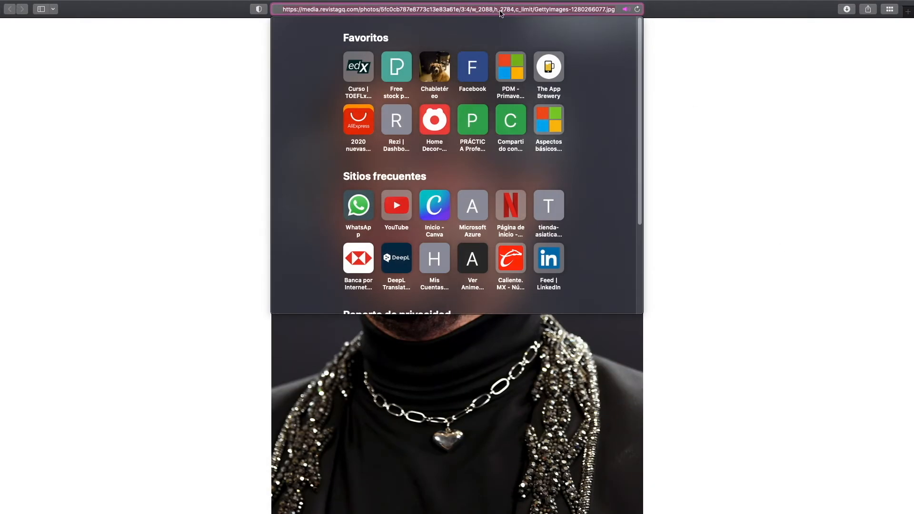
pyautogui.moveTo(55, 1)
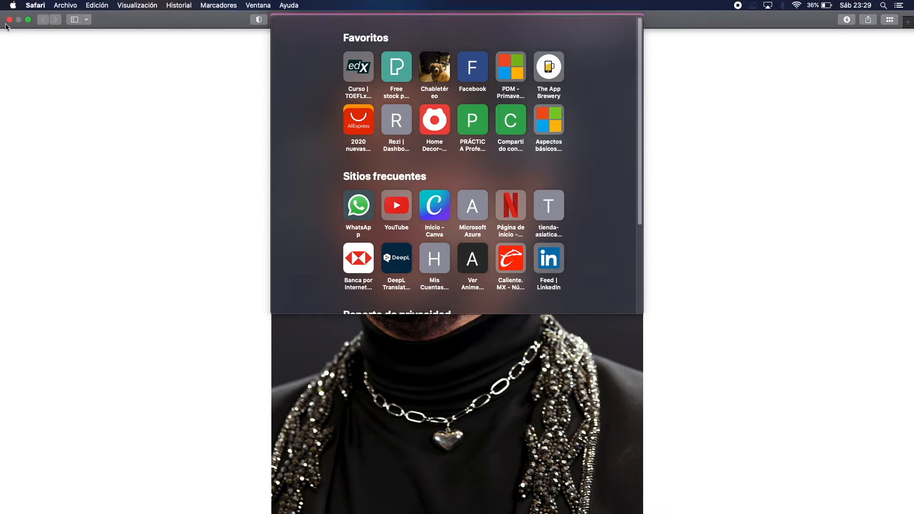
pyautogui.click(9, 20)
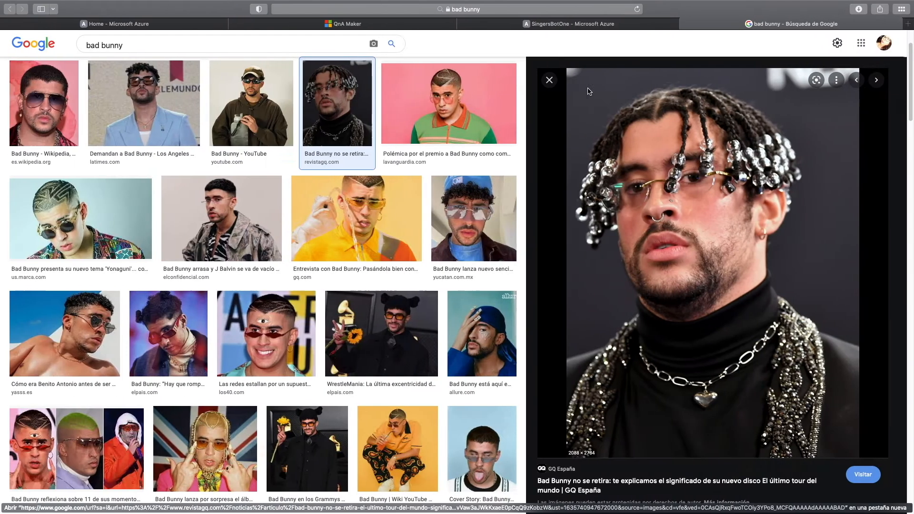
# Back in QnA Maker, insert the copied image link as the "Who is bad bunny?" answer, with alternate text "Bad Bunny Picture".
pyautogui.click(343, 23)
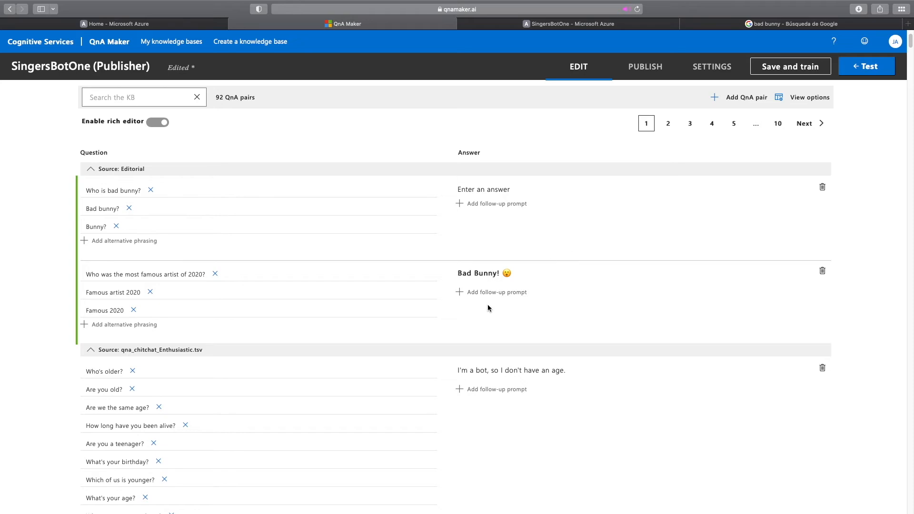
pyautogui.click(488, 192)
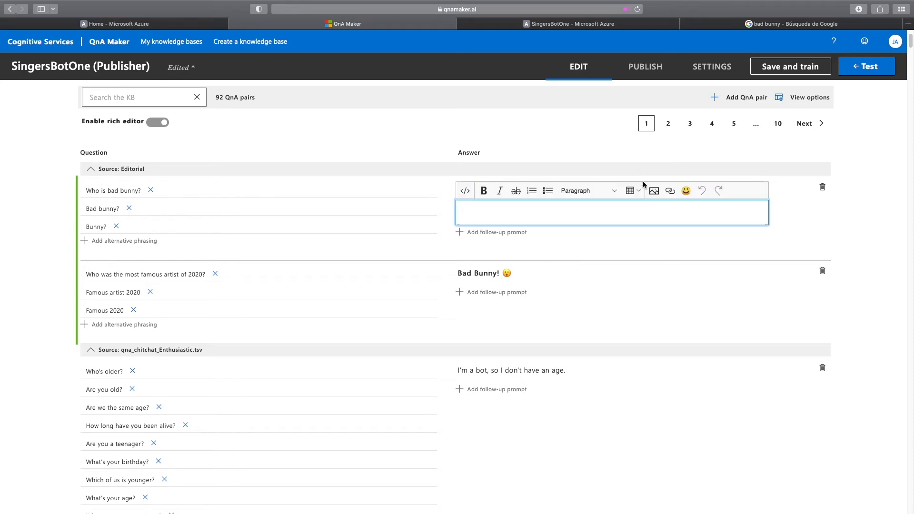
pyautogui.click(653, 192)
pyautogui.click(503, 247)
pyautogui.press('super+v')
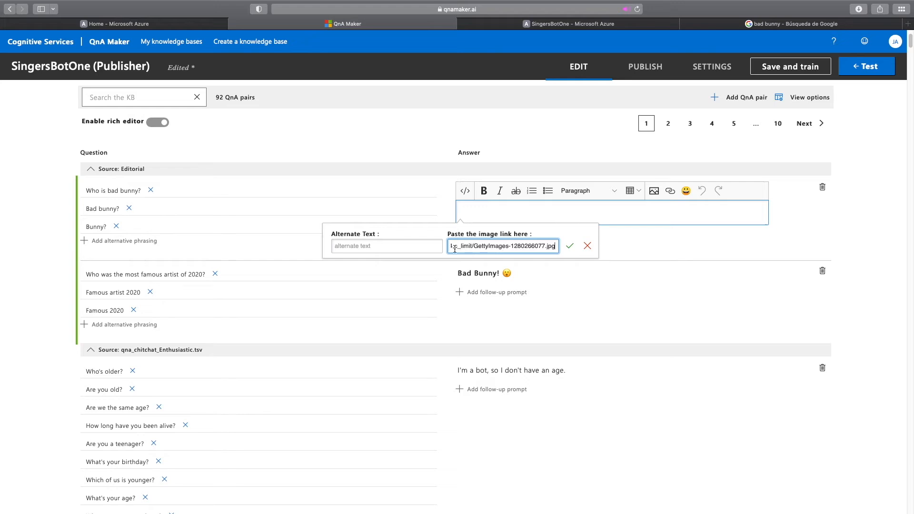
pyautogui.click(392, 244)
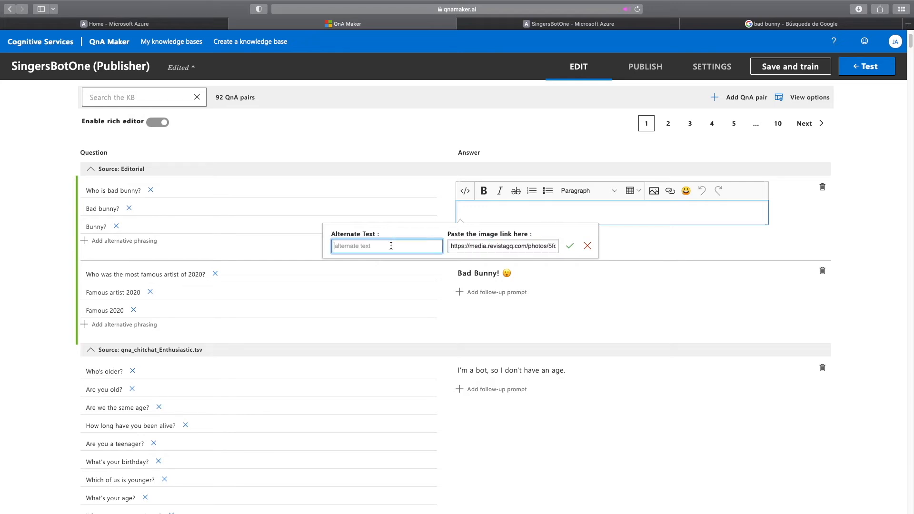
pyautogui.write('Bad Bunny Picture')
pyautogui.click(570, 245)
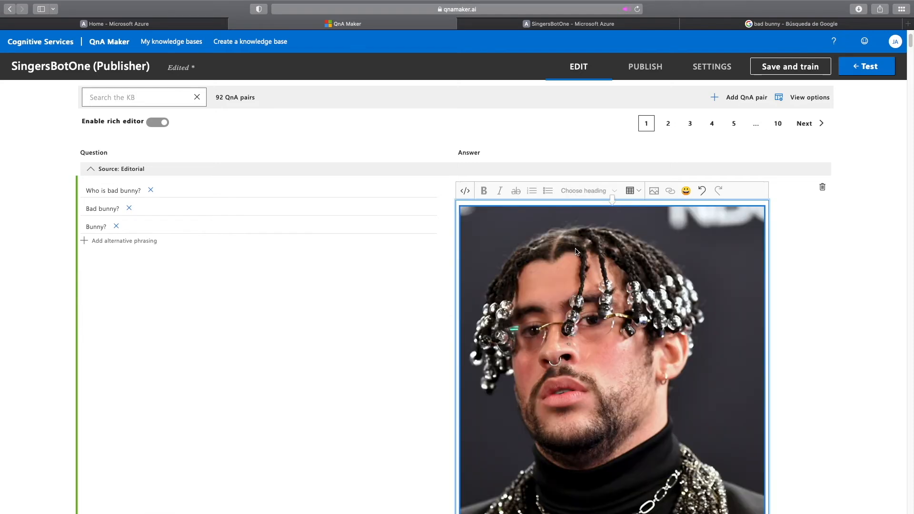
# Add a QnA pair with the question "Which female artist has won more grammys?".
pyautogui.click(747, 104)
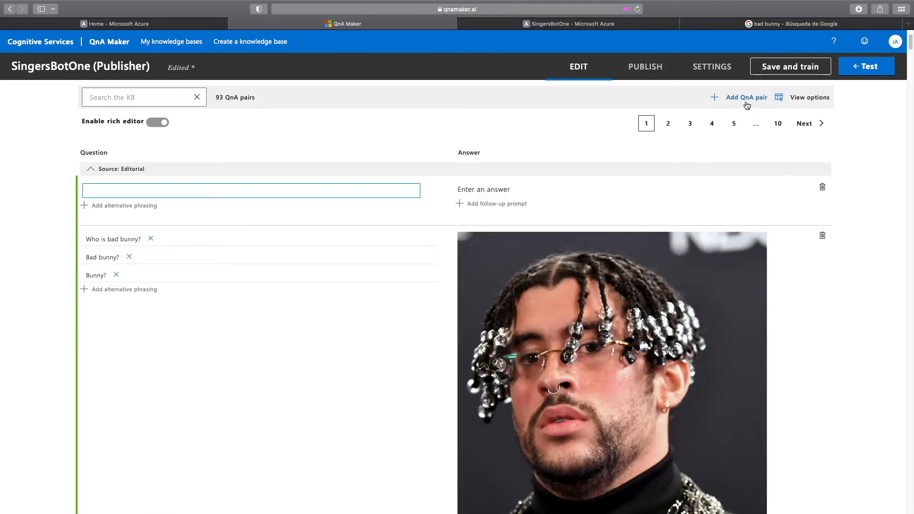
pyautogui.click(139, 191)
pyautogui.click(139, 189)
pyautogui.write('Which female artist has won more grammys?')
# Add the alternative phrasings "who has won more grammys?", "More grammys" and "who had more grammys?" to the Grammys question.
pyautogui.click(111, 208)
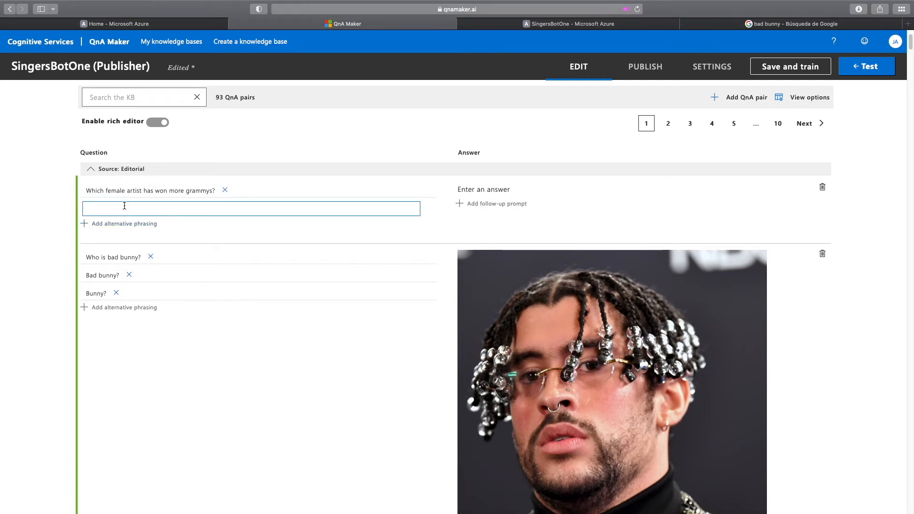
pyautogui.write('who has won more grammys?')
pyautogui.click(116, 225)
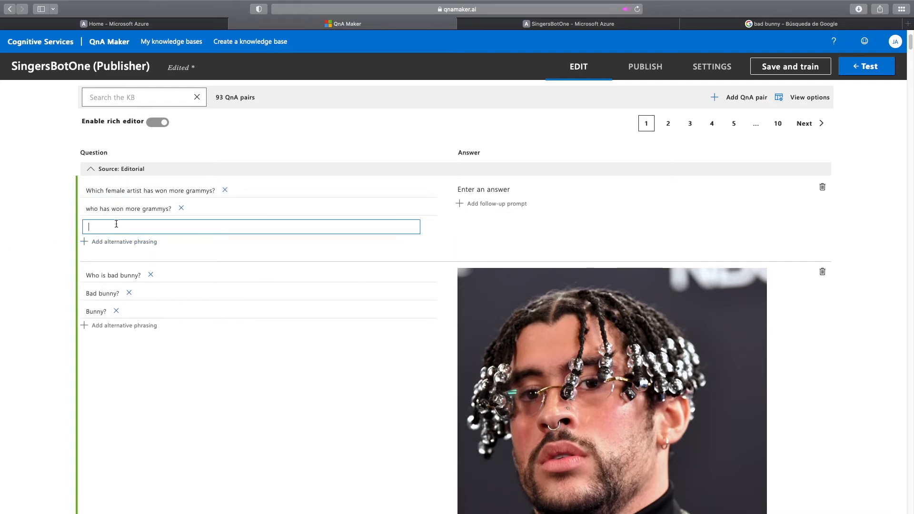
pyautogui.write('More grammys')
pyautogui.click(135, 241)
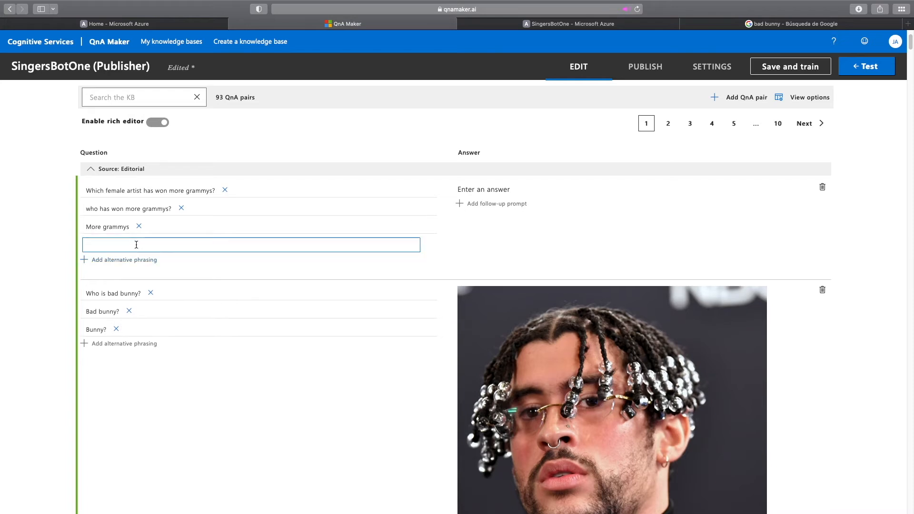
pyautogui.write('who had more grammys?')
# Answer the Grammys question with "Beyonce with a total of 28 awards!" in italics, followed by a winking emoji.
pyautogui.click(480, 190)
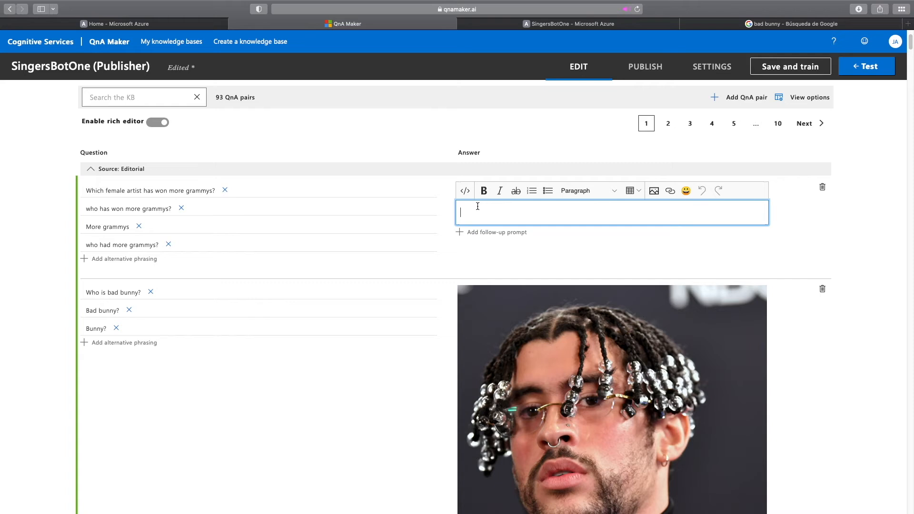
pyautogui.write('Beyonce with a total of 28 awards')
pyautogui.moveTo(589, 214); pyautogui.dragTo(461, 213)
pyautogui.click(499, 190)
pyautogui.click(580, 210)
pyautogui.write('!')
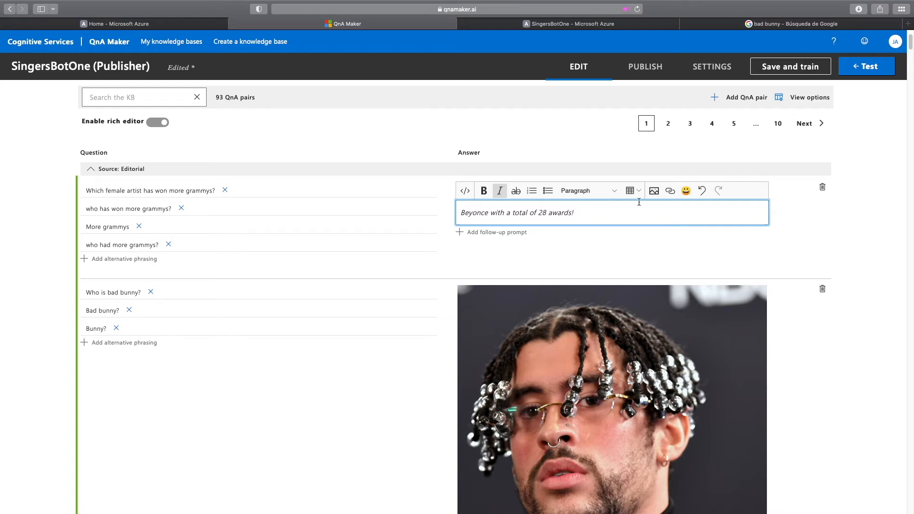
pyautogui.click(685, 188)
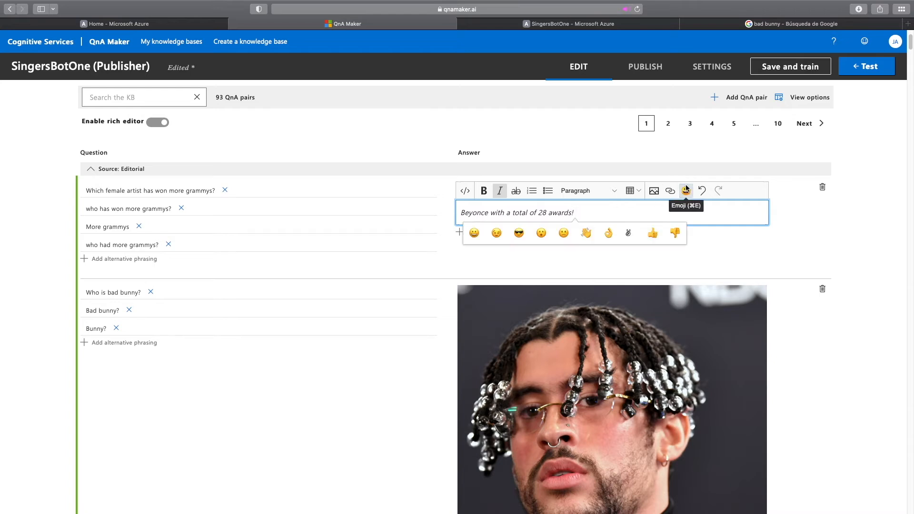
pyautogui.click(501, 239)
# Add a QnA pair with the question "Who wrote bad guy?".
pyautogui.click(733, 99)
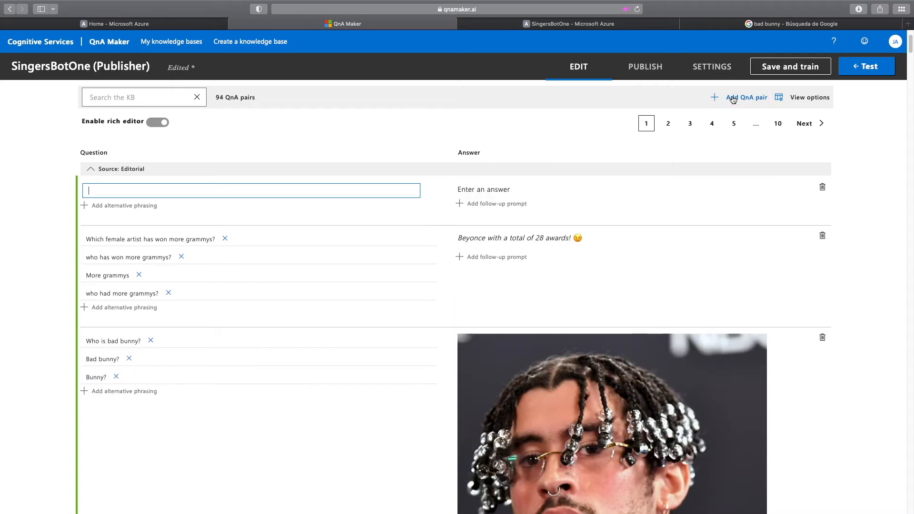
pyautogui.click(126, 186)
pyautogui.click(126, 186)
pyautogui.write('Who wrote bad guy?')
pyautogui.press('Return')
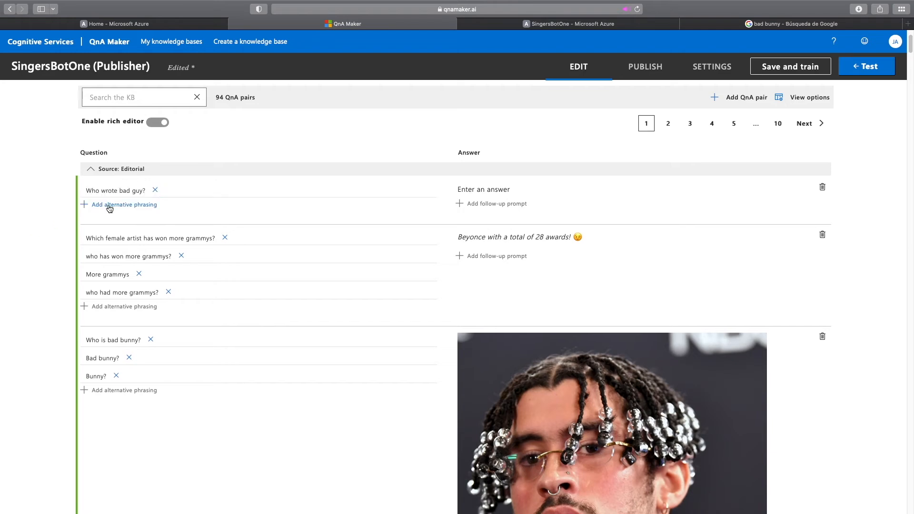
# Add the alternative phrasings 'Who wrote "White shirt now red, my bloody nose…"' and 'Who sings "so you're a tough guy, like it relly rough guy…"'.
pyautogui.click(109, 205)
pyautogui.write('Who wrote "White shirt now red, my bloody nose…"')
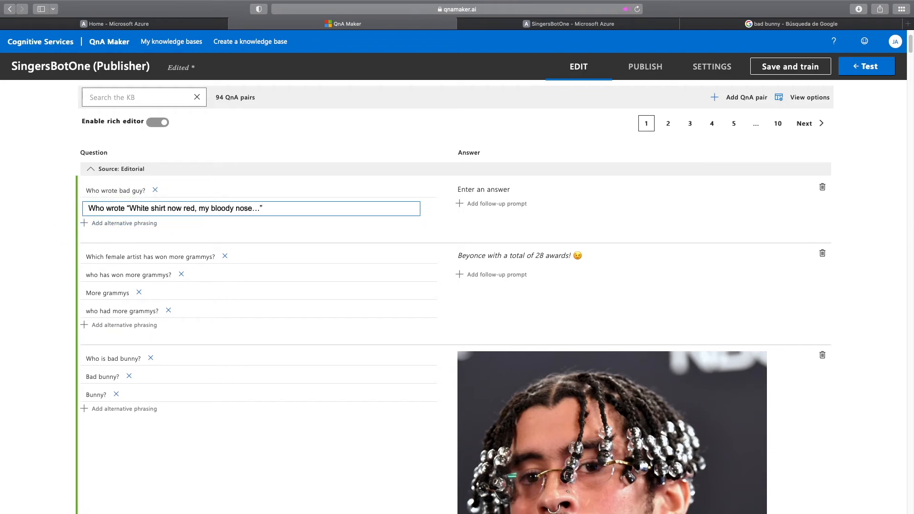
pyautogui.press('Return')
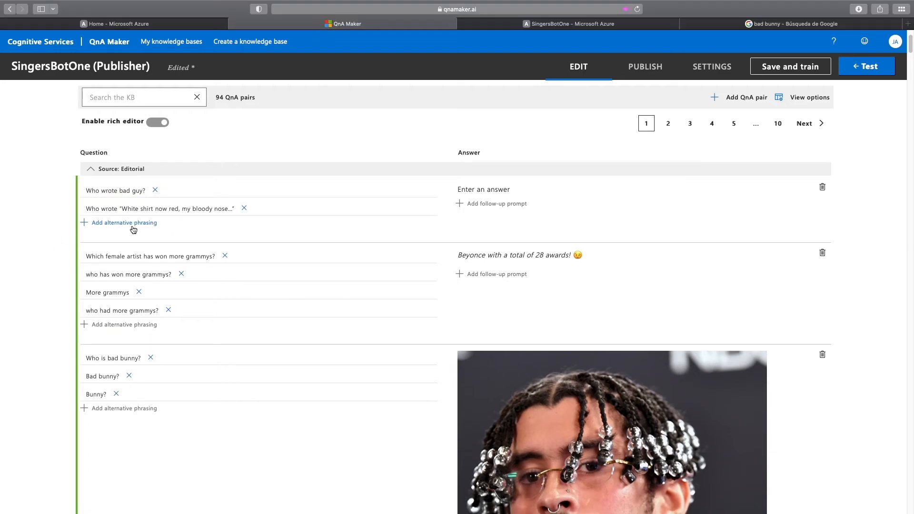
pyautogui.click(135, 228)
pyautogui.write('Who sings "so you\'re a tough guy, like it relly rough guy…"')
pyautogui.press('Return')
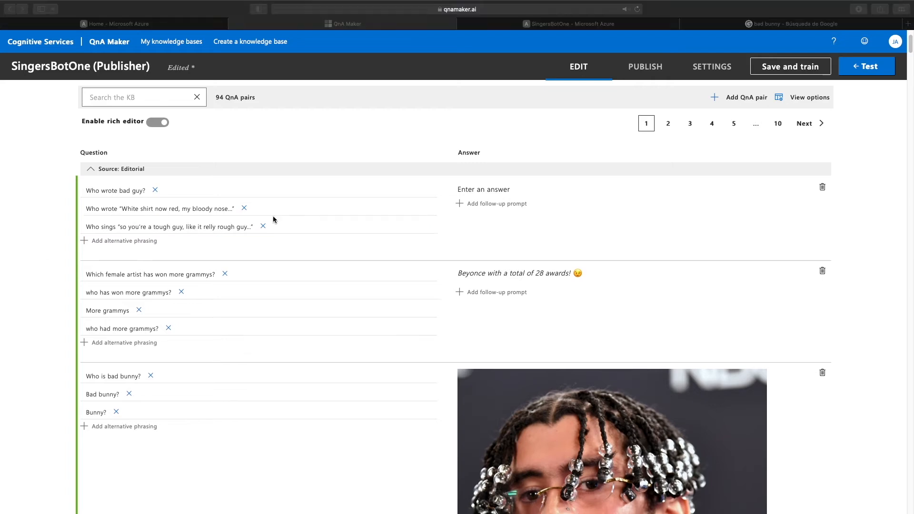
# Answer the "Who wrote bad guy?" question with "Billie ellish" in bold strikethrough, followed by an OK-hand emoji.
pyautogui.click(503, 190)
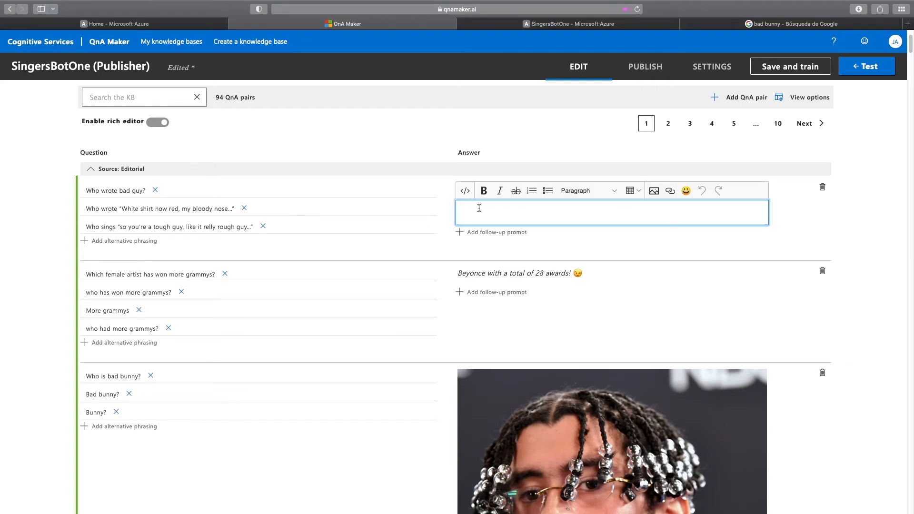
pyautogui.write('Billie ellish')
pyautogui.moveTo(496, 213); pyautogui.dragTo(458, 213)
pyautogui.click(484, 191)
pyautogui.click(518, 194)
pyautogui.click(533, 212)
pyautogui.click(691, 192)
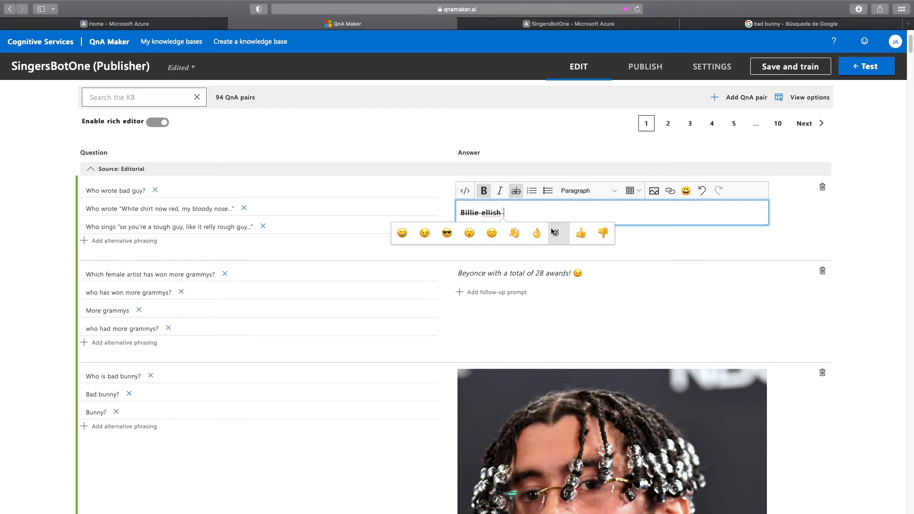
pyautogui.click(536, 232)
pyautogui.click(745, 99)
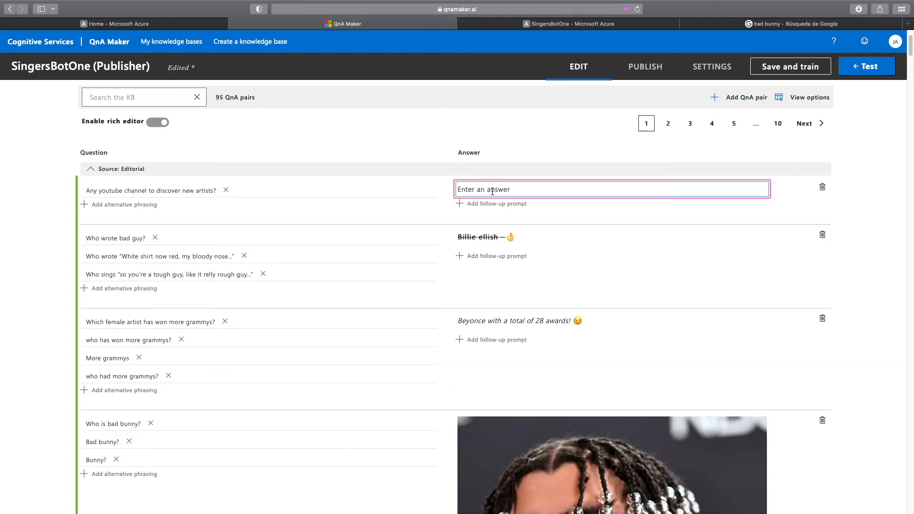
pyautogui.click(491, 191)
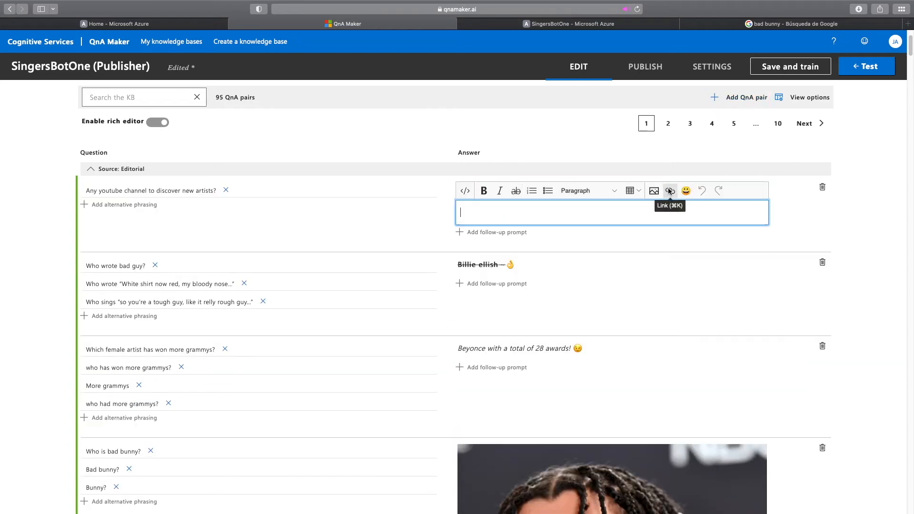
pyautogui.click(669, 191)
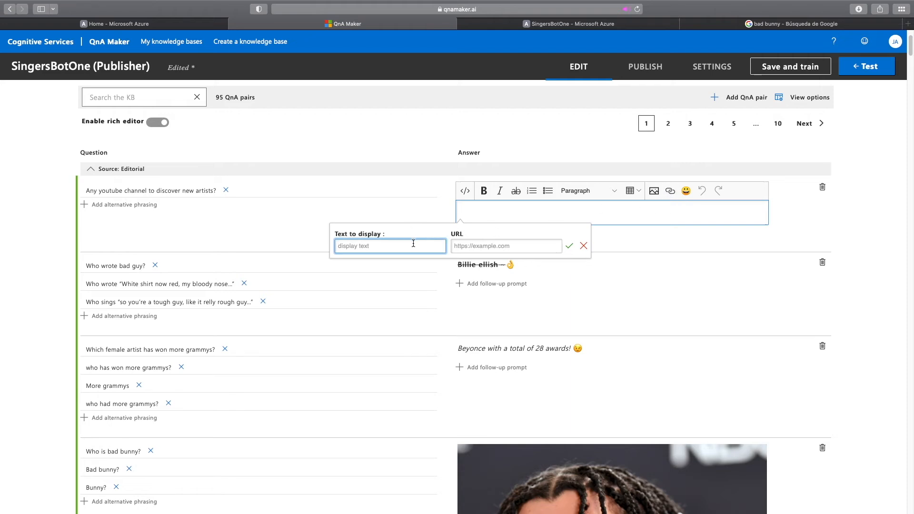
pyautogui.write('Chec')
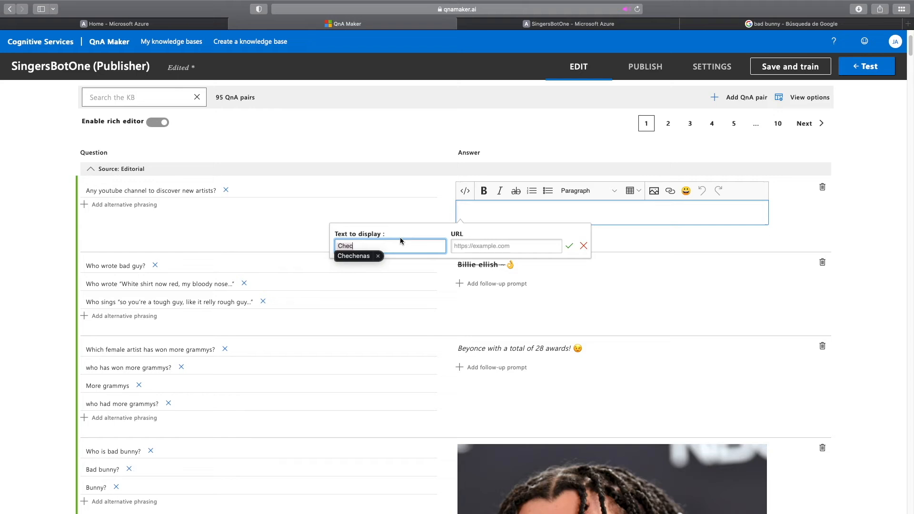
pyautogui.write('k')
pyautogui.press('BackSpace')
pyautogui.write('k it!')
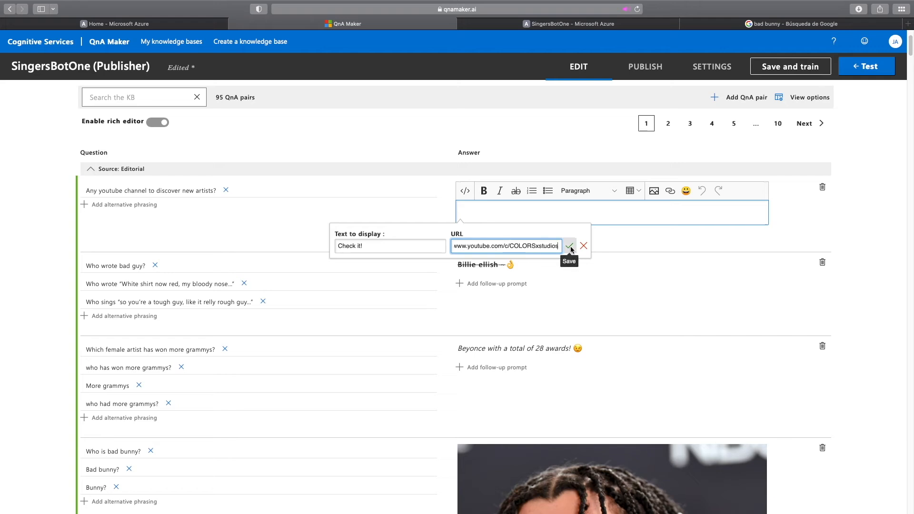
pyautogui.click(569, 247)
pyautogui.click(566, 212)
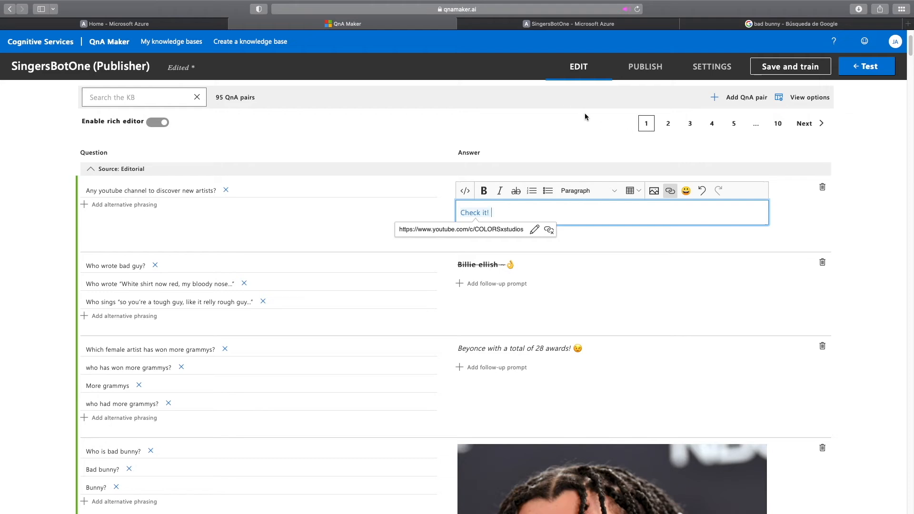
# Save and train the knowledge base, and test it with the messages "hi" and "who is bad bunny?".
pyautogui.click(799, 72)
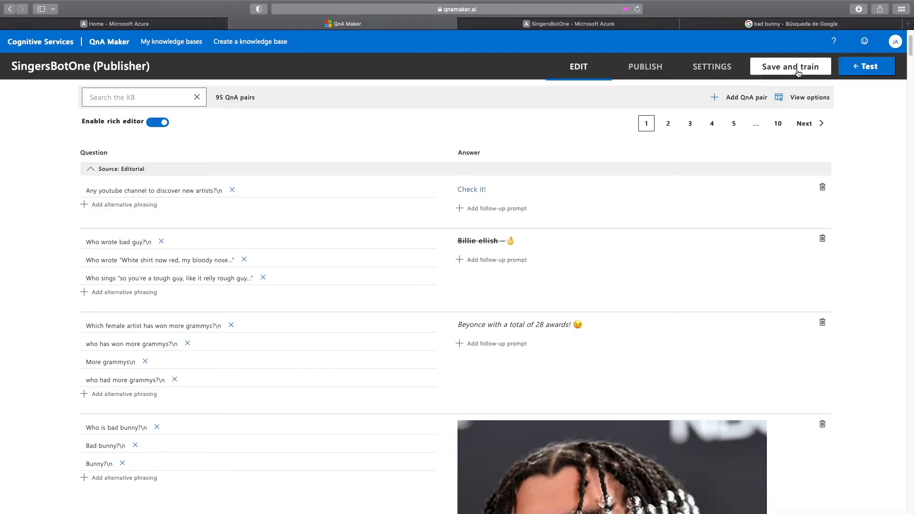
pyautogui.click(875, 72)
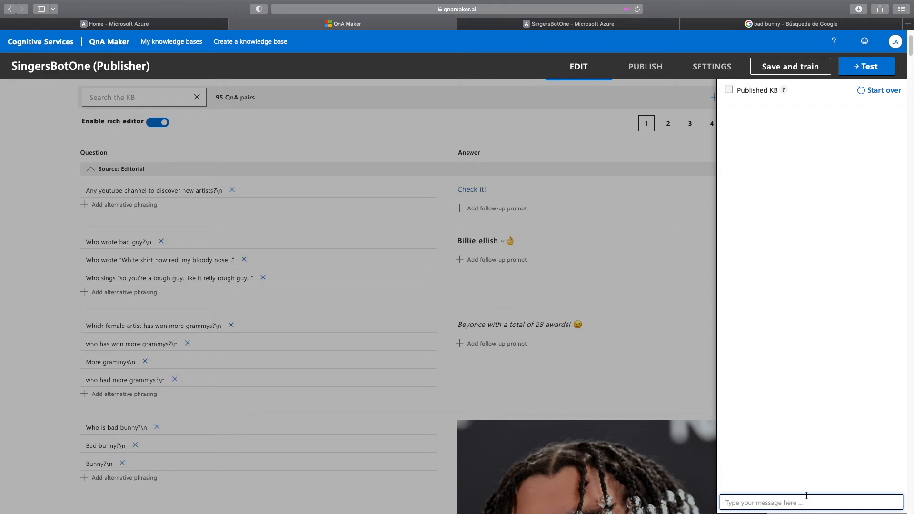
pyautogui.write('hi')
pyautogui.press('Return')
pyautogui.write('who ')
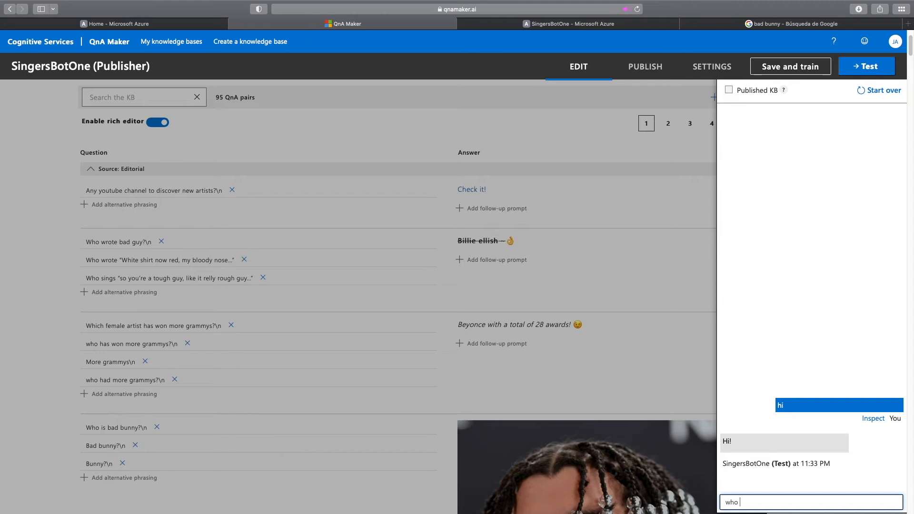
pyautogui.write('is bad bunny?')
pyautogui.press('Return')
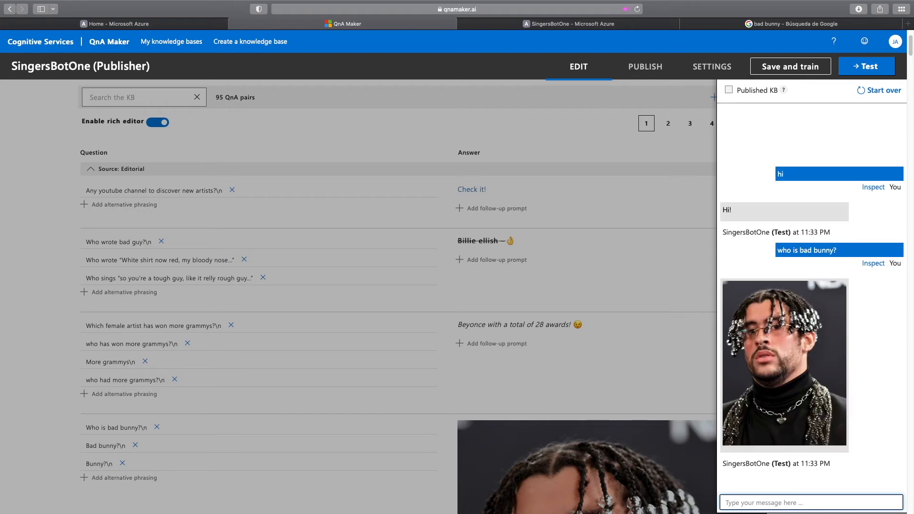
# Send "OMG" in the test chat and choose "That's OK." as its most appropriate answer.
pyautogui.write('OMG')
pyautogui.press('Return')
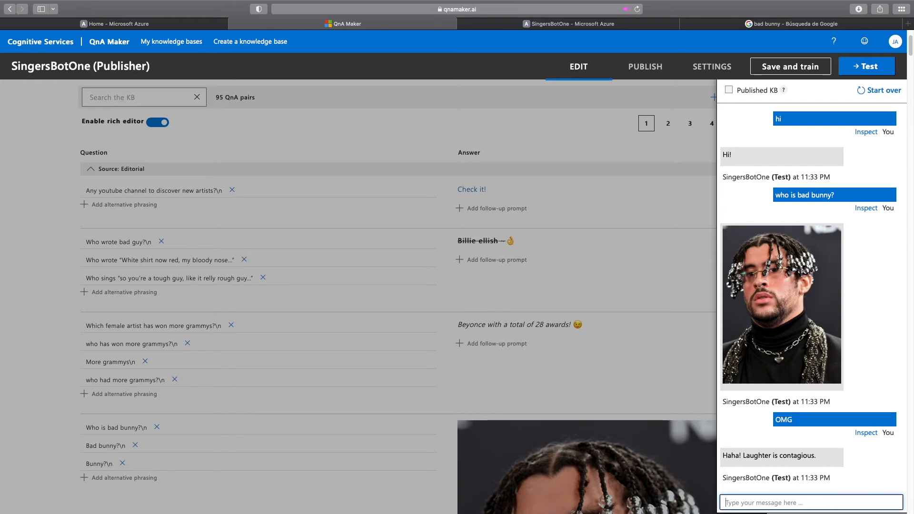
pyautogui.click(874, 434)
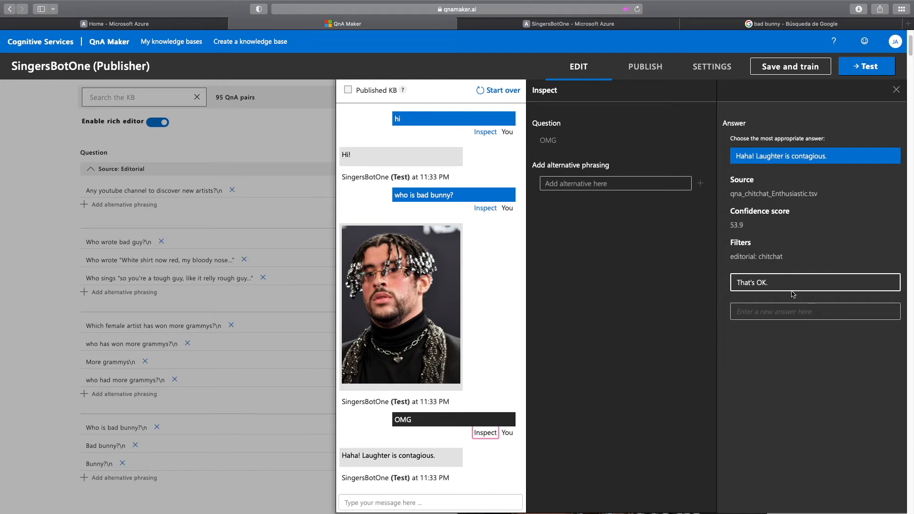
pyautogui.click(766, 286)
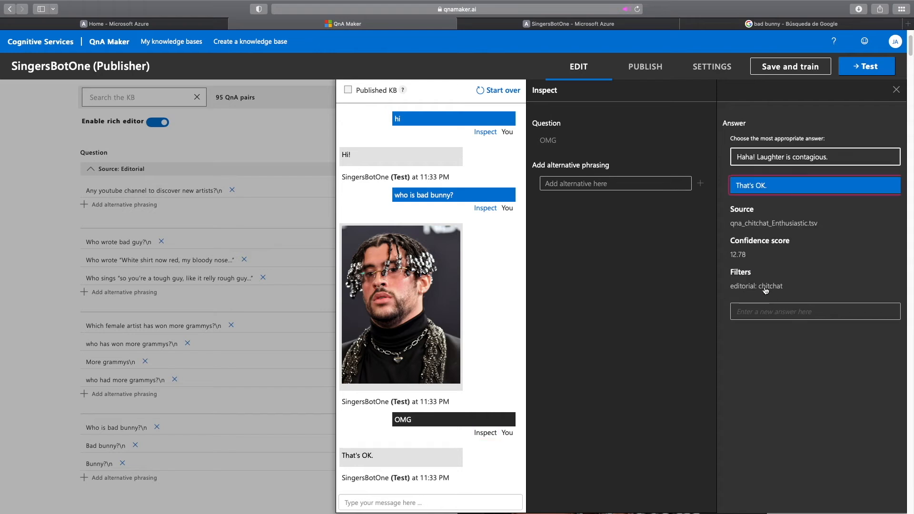
# Send the message "youtubu chanel" in the test chat.
pyautogui.click(450, 500)
pyautogui.write('youtub')
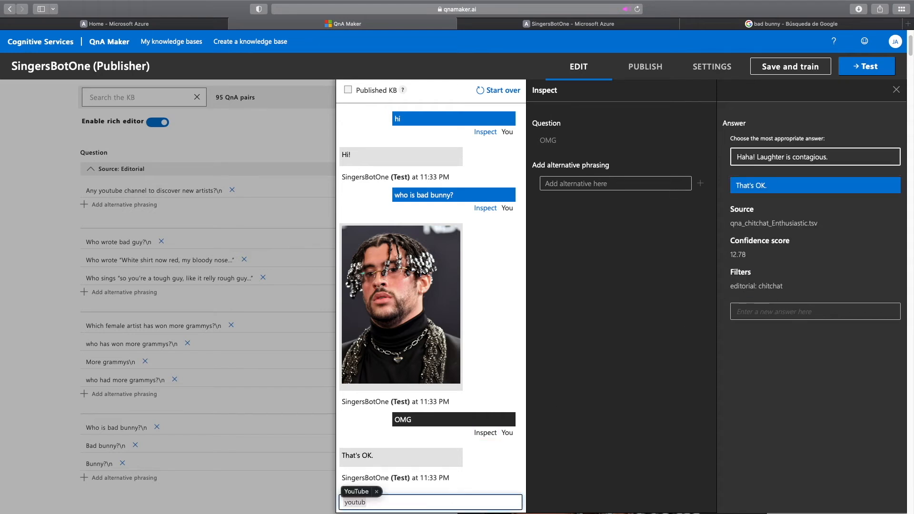
pyautogui.write('u')
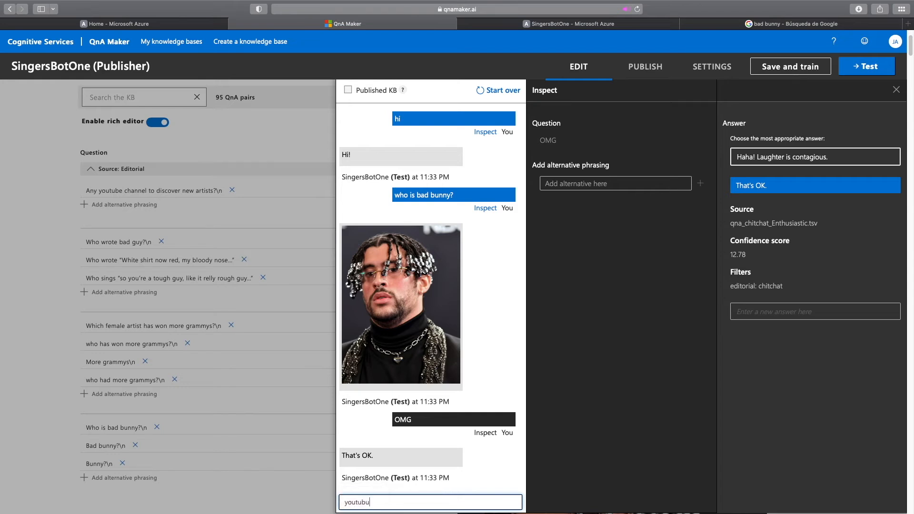
pyautogui.press('BackSpace')
pyautogui.write('chanel')
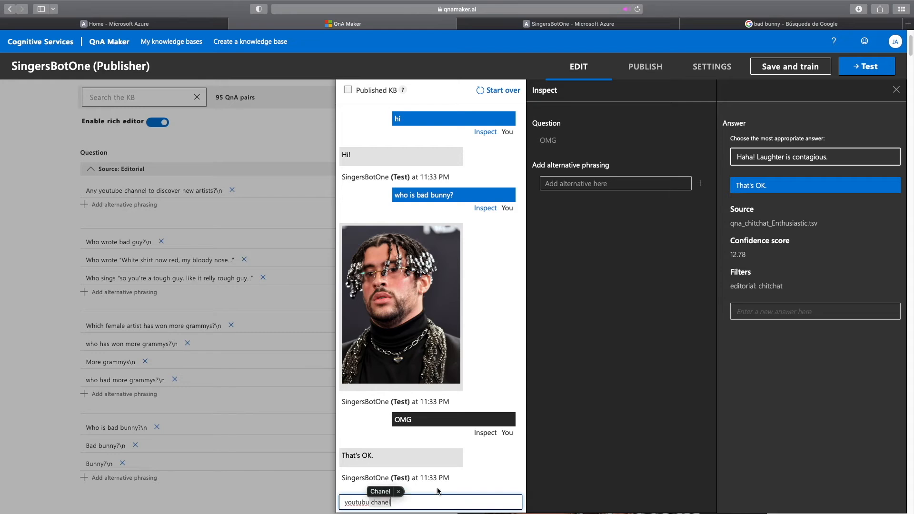
pyautogui.click(438, 492)
pyautogui.press('Return')
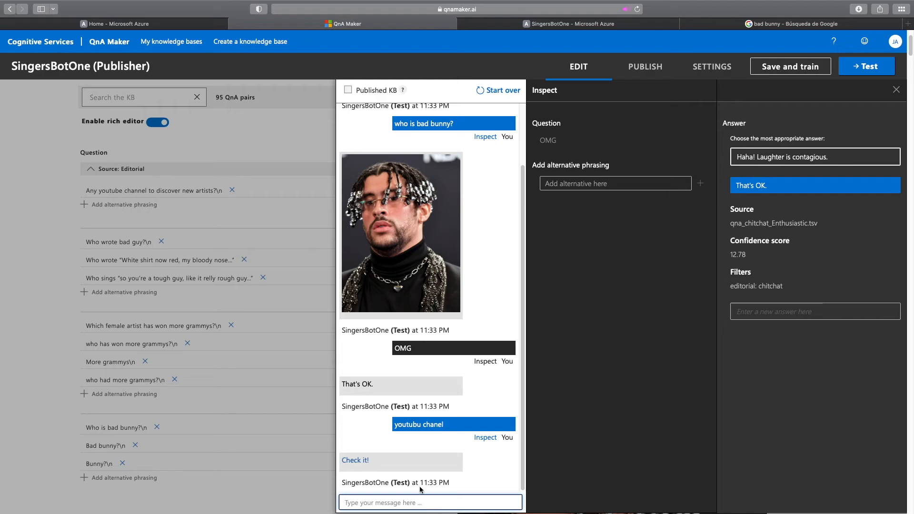
# Try the bot's "Check it!" link, and close the YouTube page and the bad bunny Google search page.
pyautogui.click(353, 461)
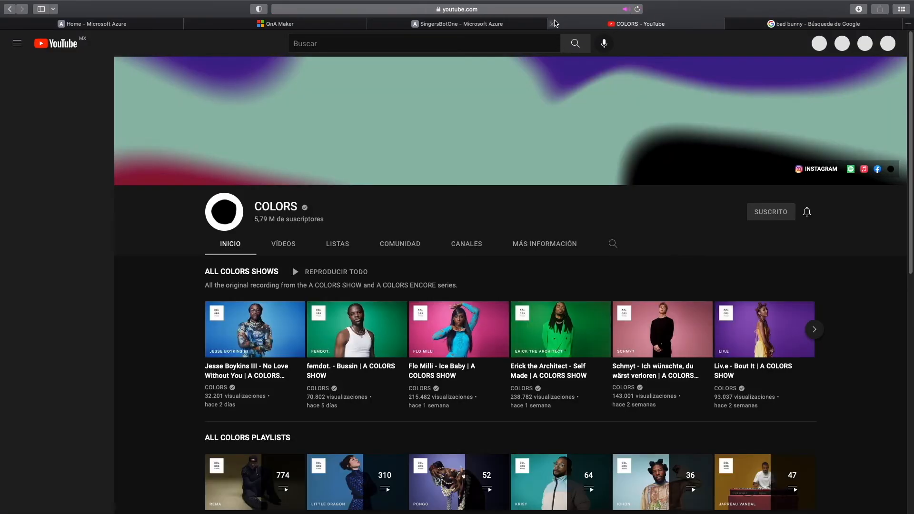
pyautogui.click(555, 26)
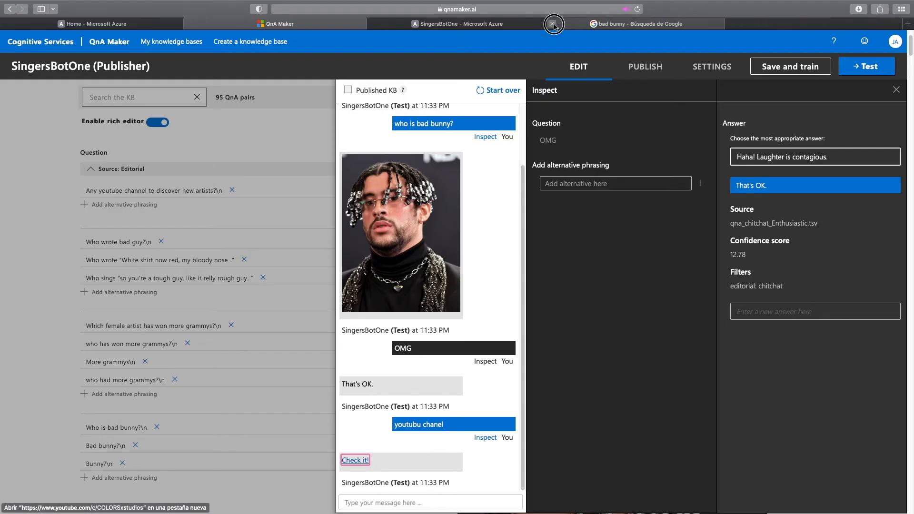
pyautogui.click(555, 27)
# Test the bot with the messages "grammy?" and "tough goy".
pyautogui.click(416, 502)
pyautogui.write('g')
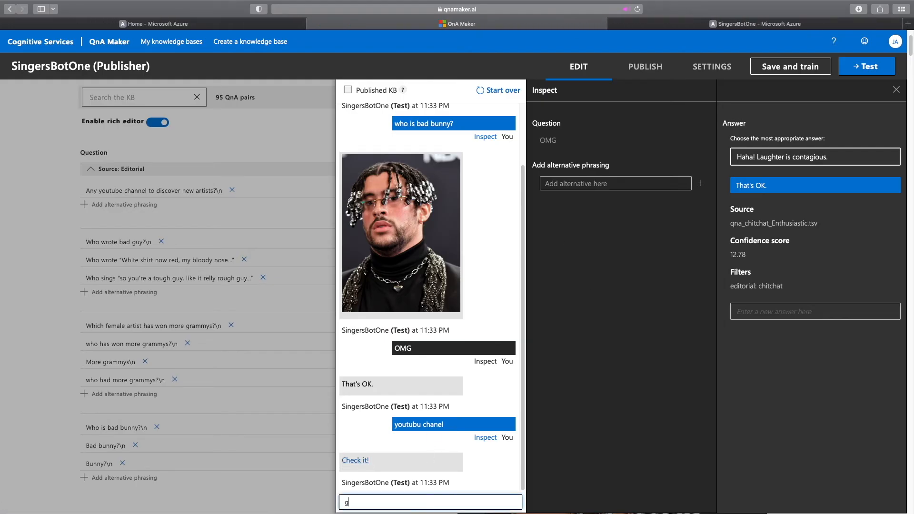
pyautogui.write('rammy?')
pyautogui.press('Return')
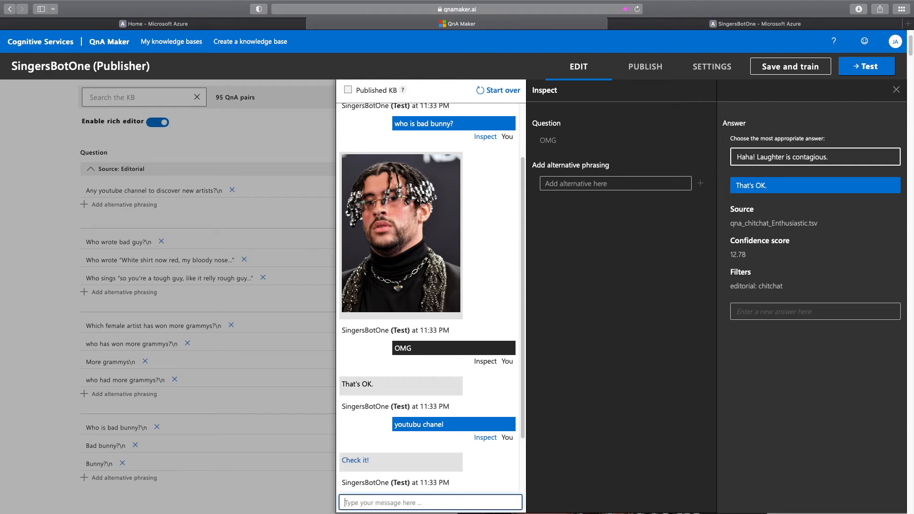
pyautogui.write('touc')
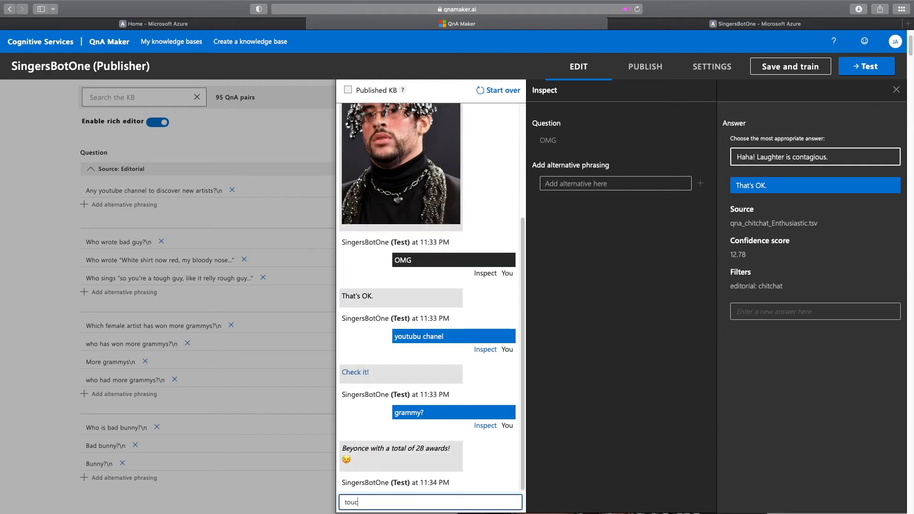
pyautogui.write('h goy')
pyautogui.press('Return')
# Inspect the candidate answers and confidence scores for the messages "tough goy" and "who is bad bunny?".
pyautogui.click(484, 435)
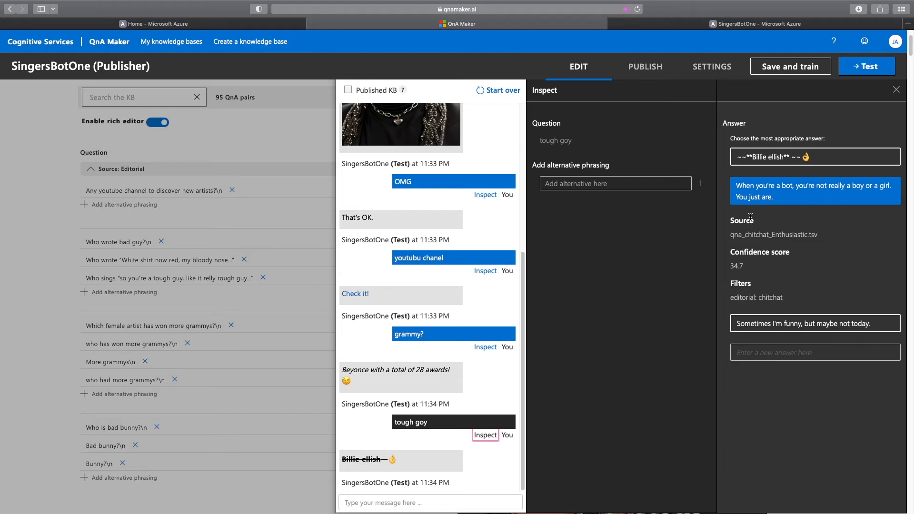
pyautogui.moveTo(733, 271); pyautogui.dragTo(746, 270)
pyautogui.scroll(10, 439, 225)
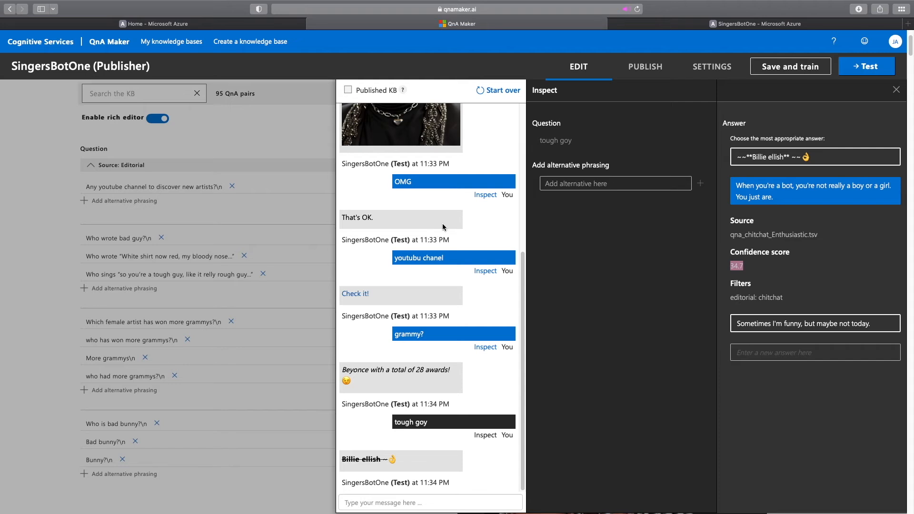
pyautogui.click(485, 208)
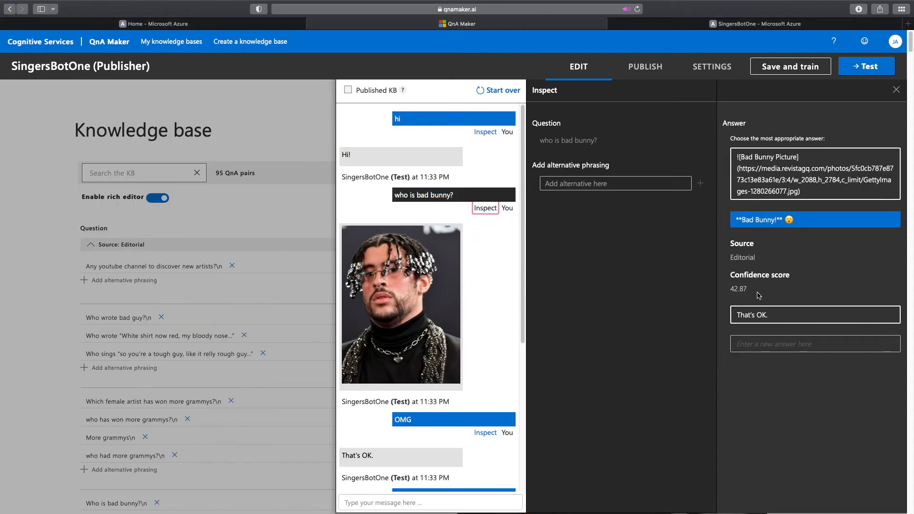
pyautogui.moveTo(756, 290); pyautogui.dragTo(730, 290)
# Send "2020 artist famous" in the test chat and inspect the confidence score of its candidate answers.
pyautogui.click(415, 504)
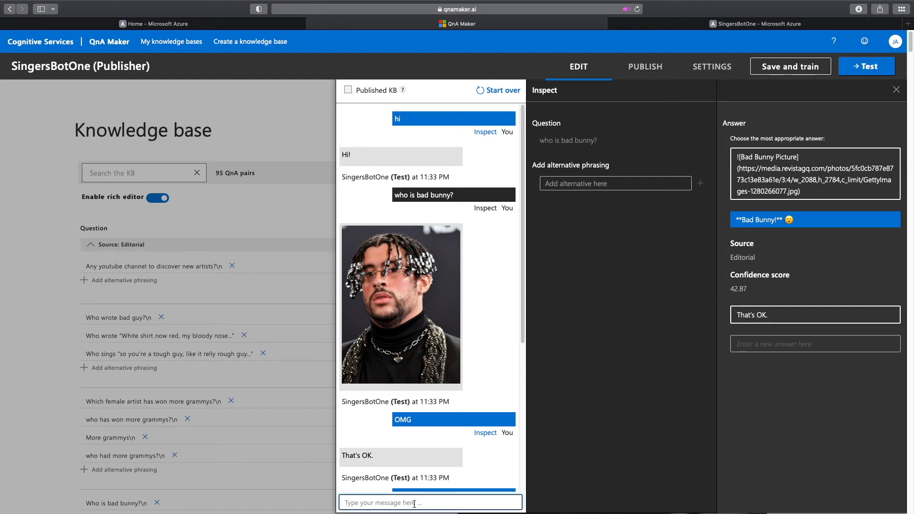
pyautogui.write('202')
pyautogui.write('amous')
pyautogui.press('Return')
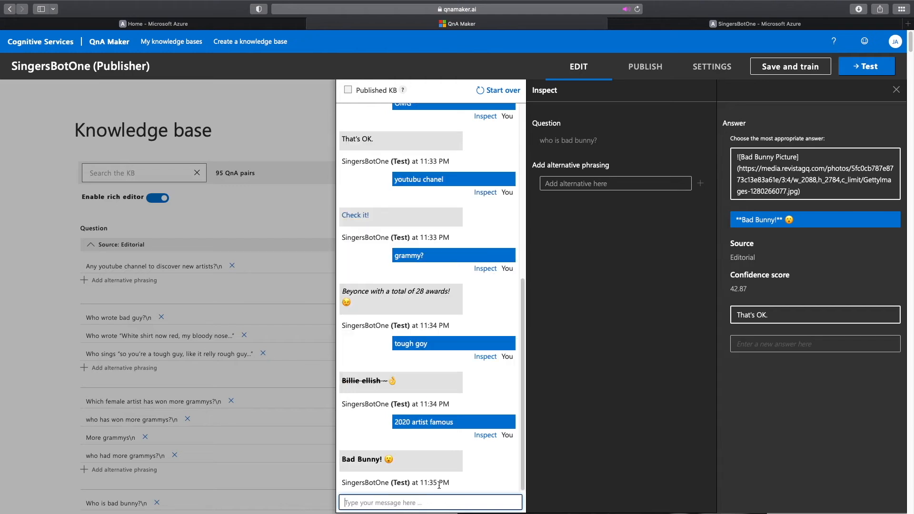
pyautogui.click(484, 435)
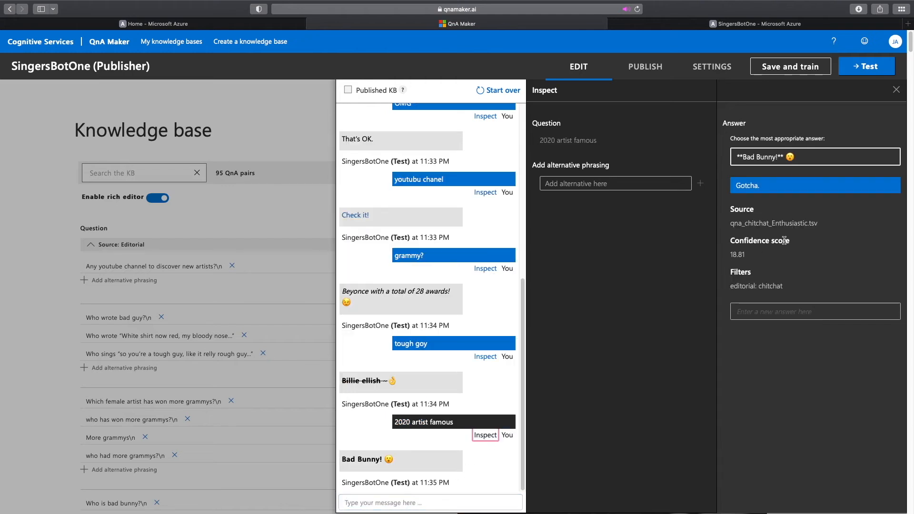
pyautogui.moveTo(748, 257); pyautogui.dragTo(727, 256)
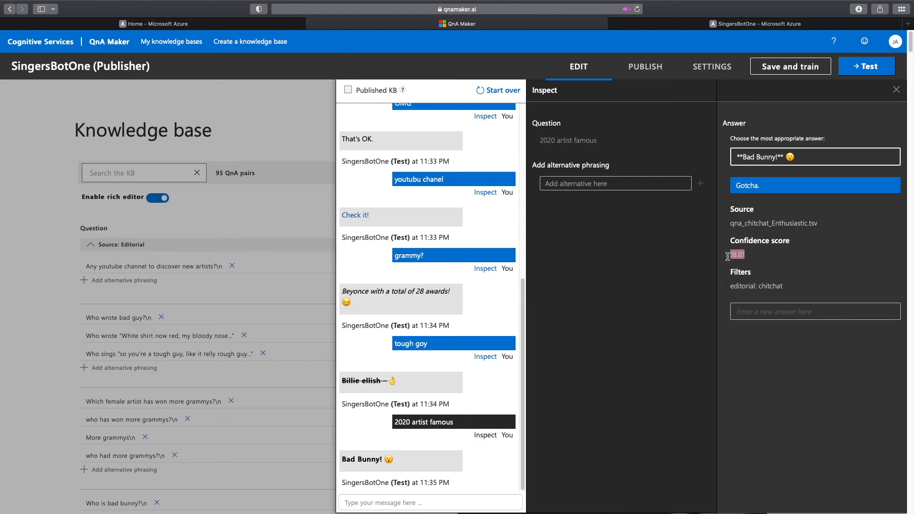
pyautogui.click(701, 343)
pyautogui.click(899, 96)
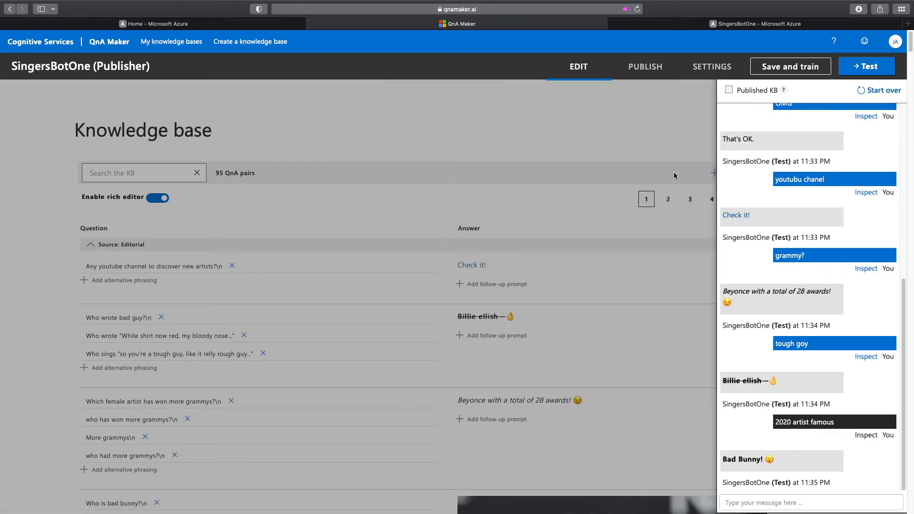
# Publish the SingersBotOne knowledge base and highlight the Postman HTTP request text for calling it.
pyautogui.click(645, 67)
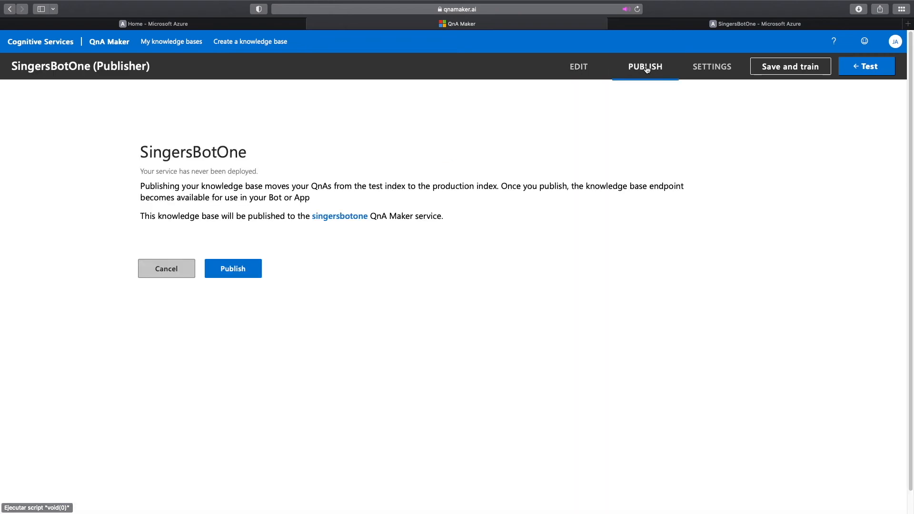
pyautogui.click(243, 272)
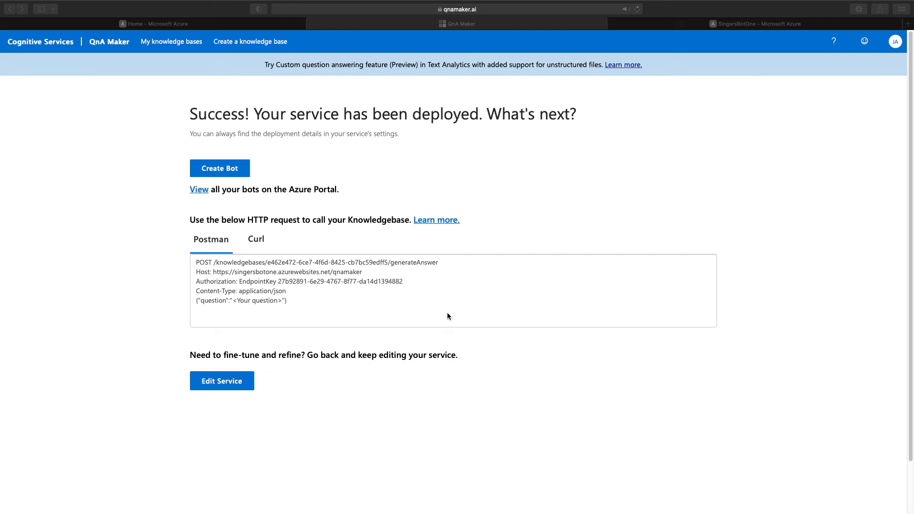
pyautogui.moveTo(287, 302); pyautogui.dragTo(186, 257)
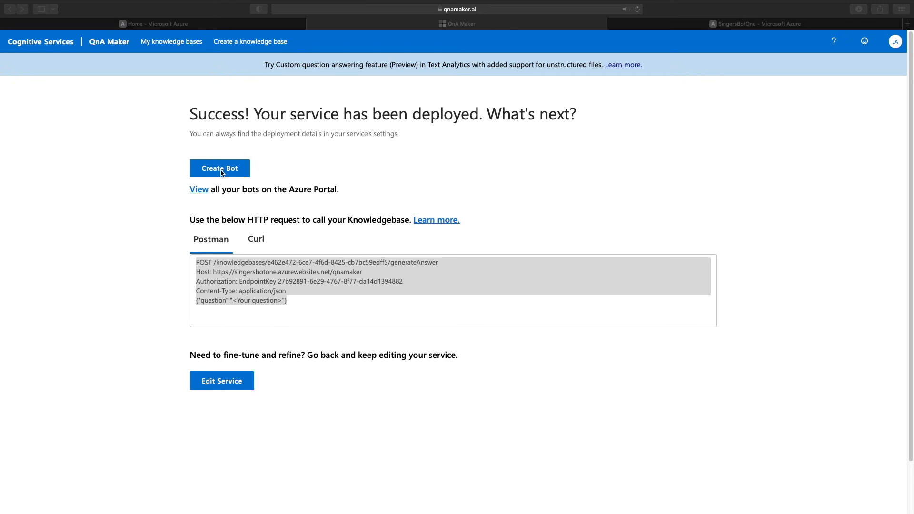
# Create a web app bot from the published knowledge base with the F0 (10K Premium Messages) pricing tier and Node.js as SDK language.
pyautogui.click(288, 165)
pyautogui.click(225, 169)
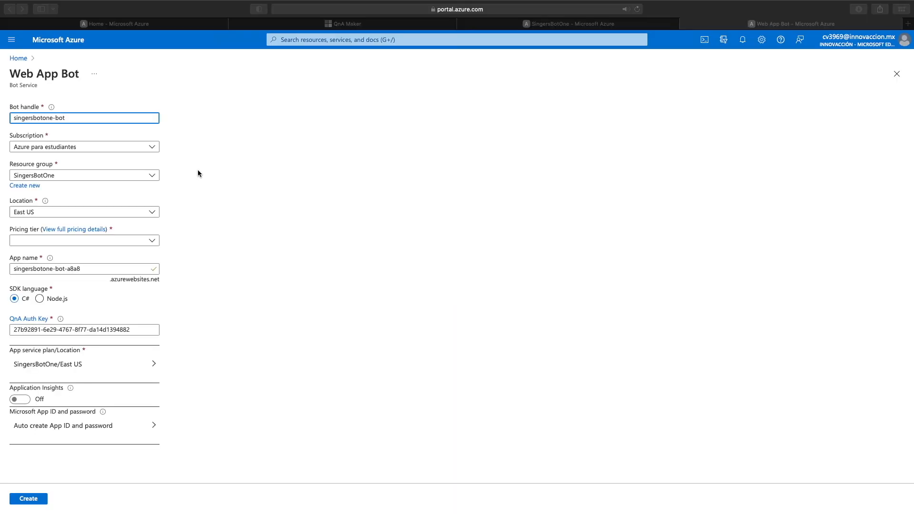
pyautogui.click(157, 241)
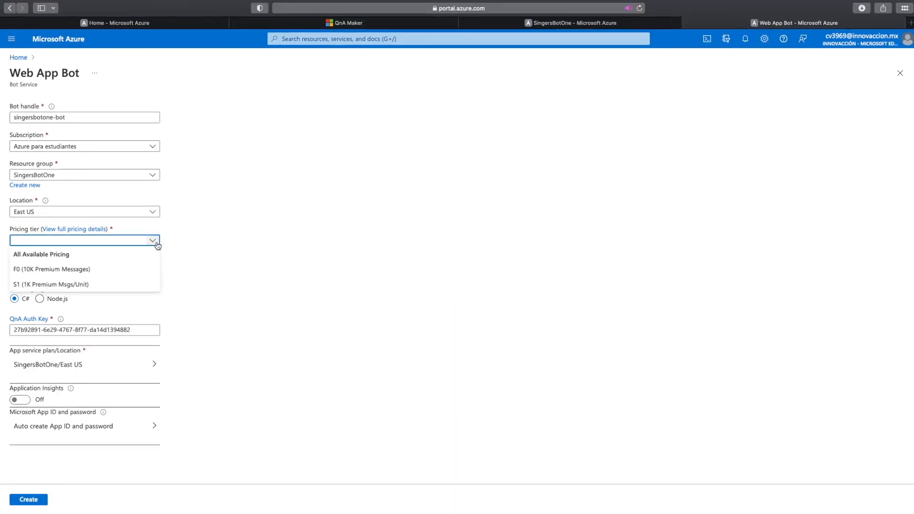
pyautogui.click(66, 271)
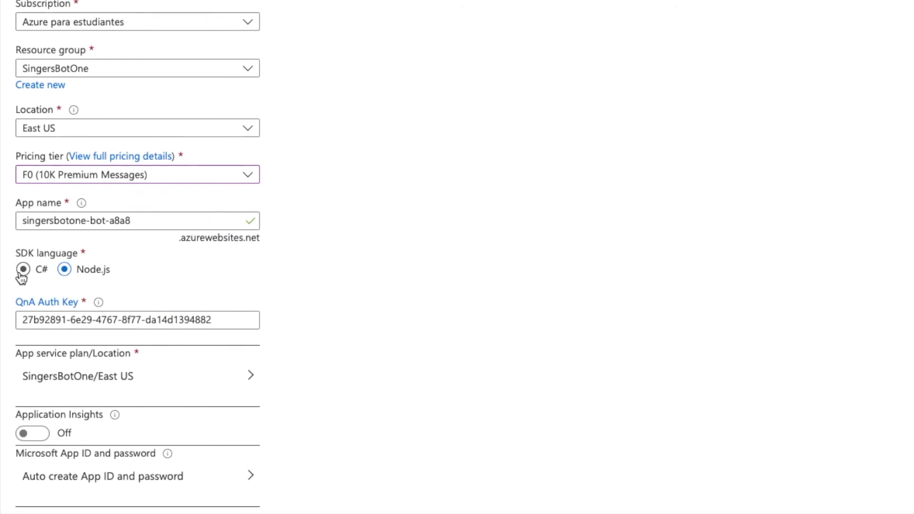
pyautogui.click(65, 276)
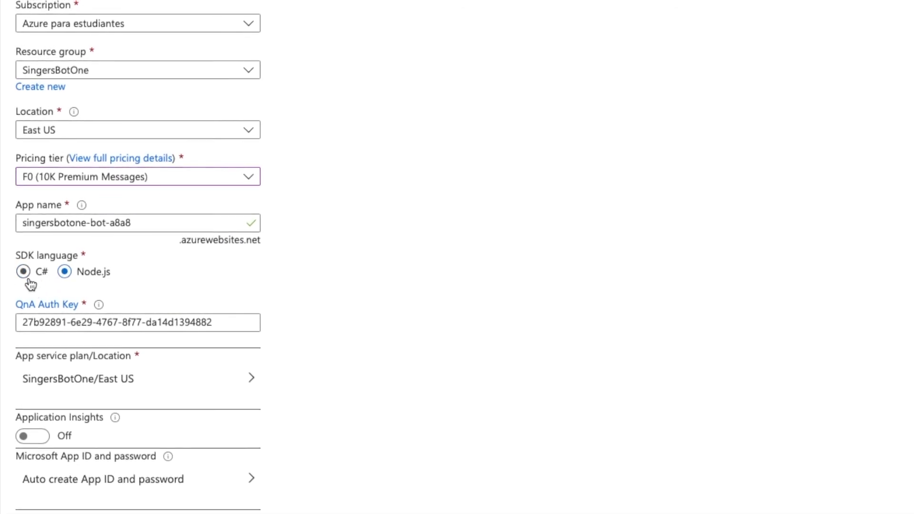
pyautogui.click(33, 499)
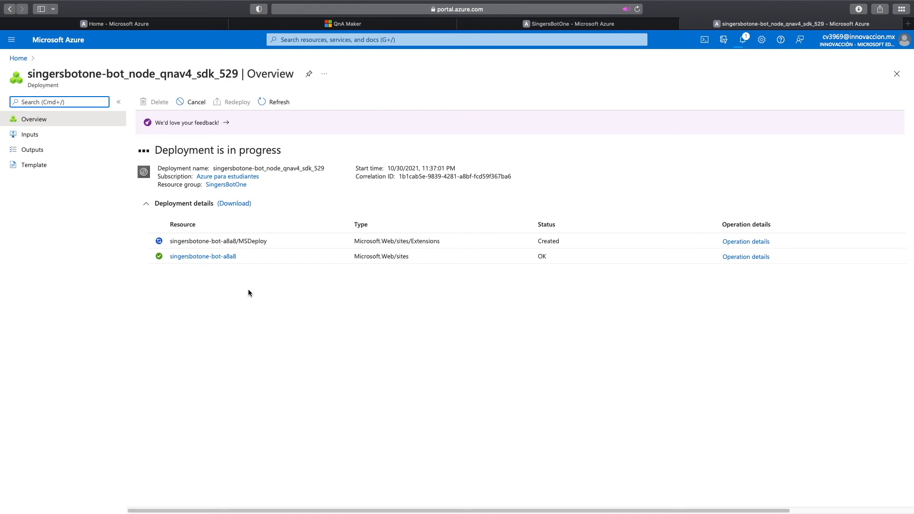
# Open the deployed singersbotone-bot resource and review the channels available for connecting it.
pyautogui.click(198, 240)
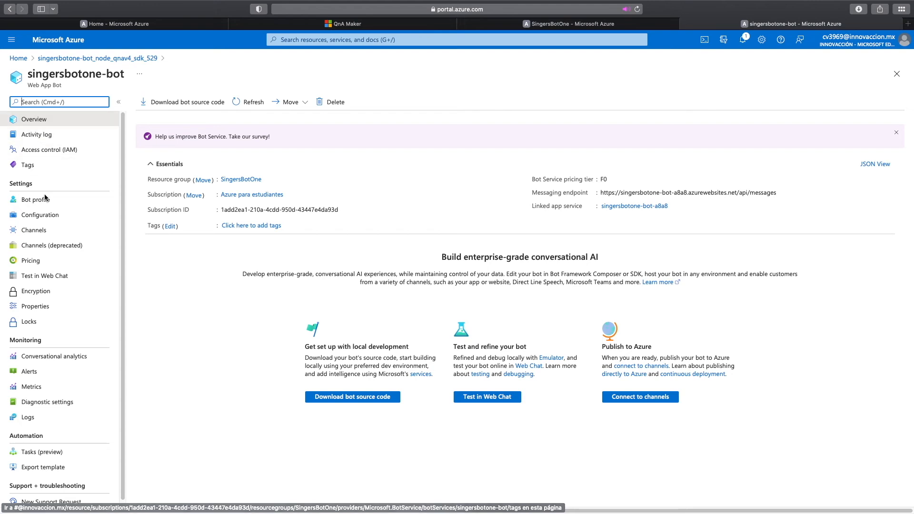
pyautogui.click(46, 234)
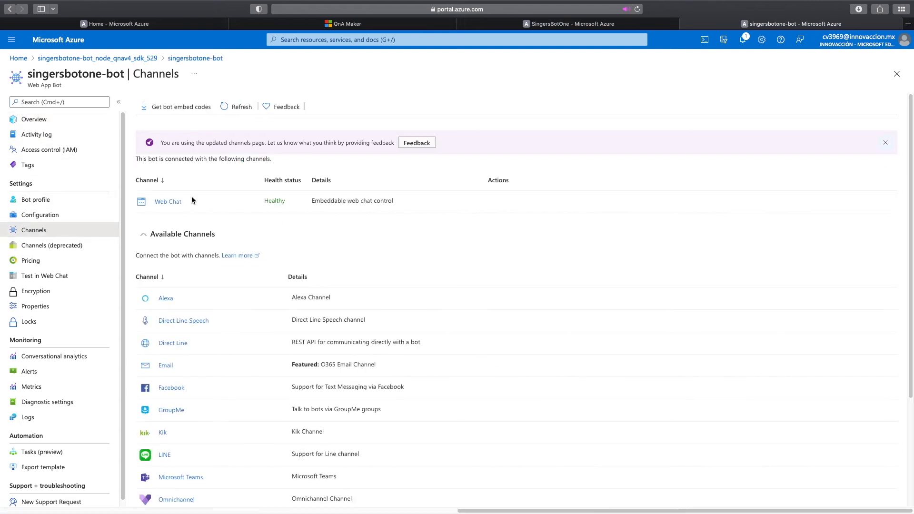
pyautogui.scroll(-3, 334, 290)
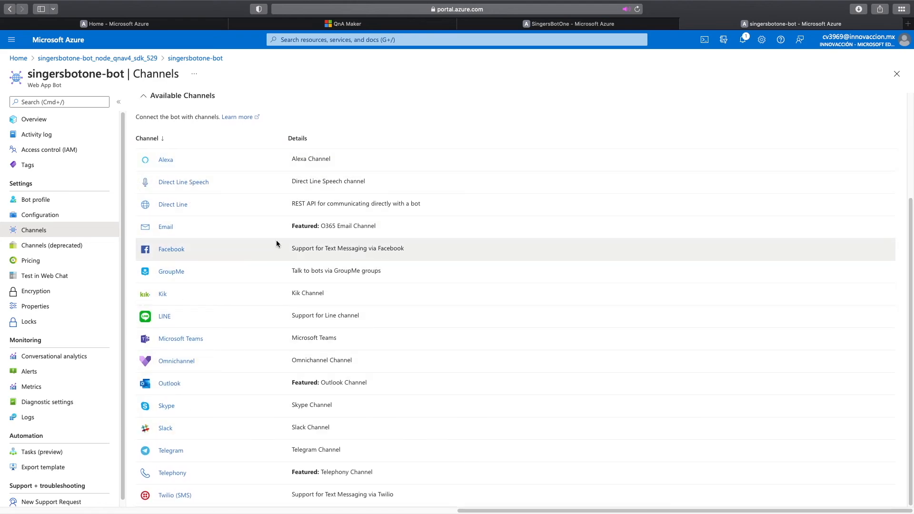
# Switch to Microsoft Teams and review the earlier Bot User conversation as an example of a bot connected to a channel.
pyautogui.click(28, 22)
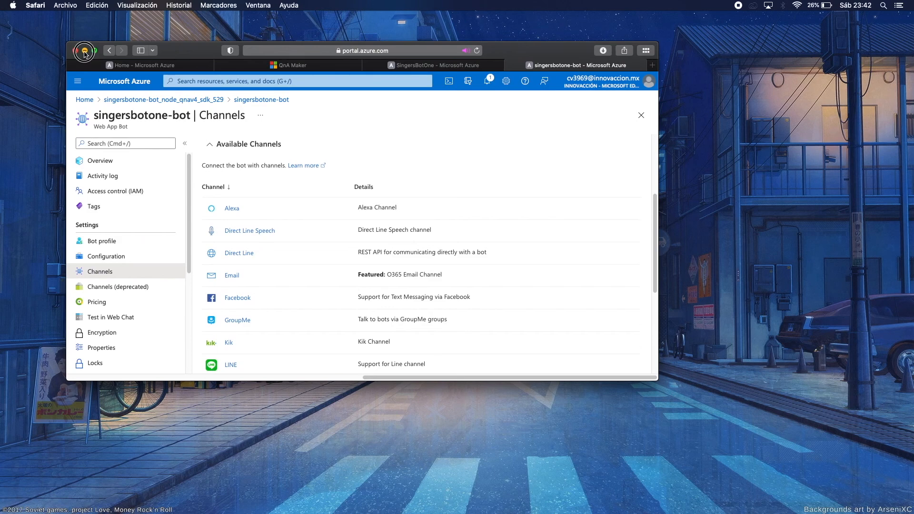
pyautogui.click(80, 40)
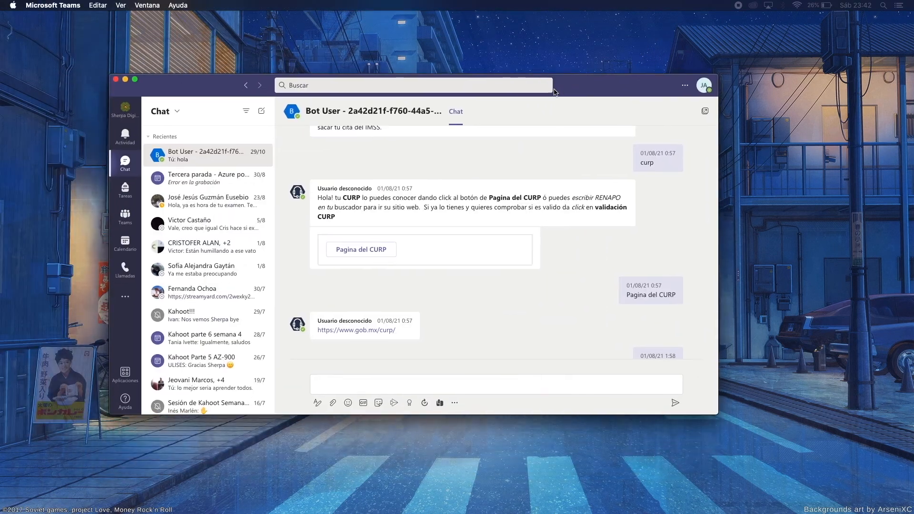
pyautogui.scroll(3, 711, 154)
pyautogui.moveTo(711, 154)
pyautogui.mouseDown()
pyautogui.moveTo(707, 136)
pyautogui.moveTo(710, 158)
pyautogui.mouseUp()
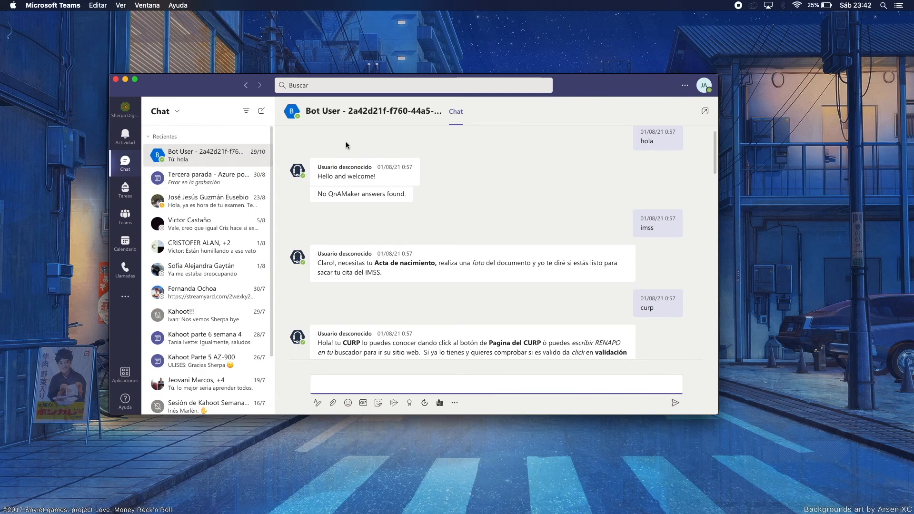
pyautogui.moveTo(711, 145); pyautogui.dragTo(700, 327)
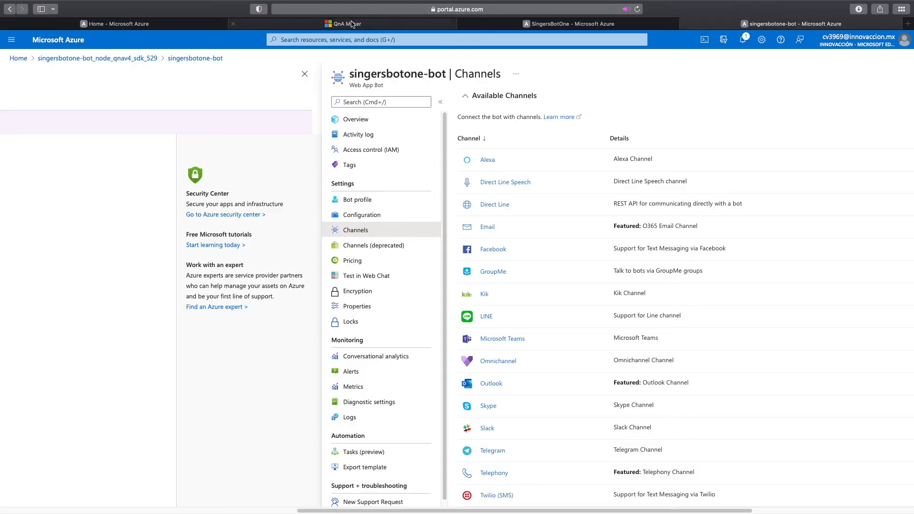
# Add a QnA pair to the SingersBotOne knowledge base with question "Hi!" and bold answer "hi, I'm a nice bot, nice to meet you!".
pyautogui.click(351, 24)
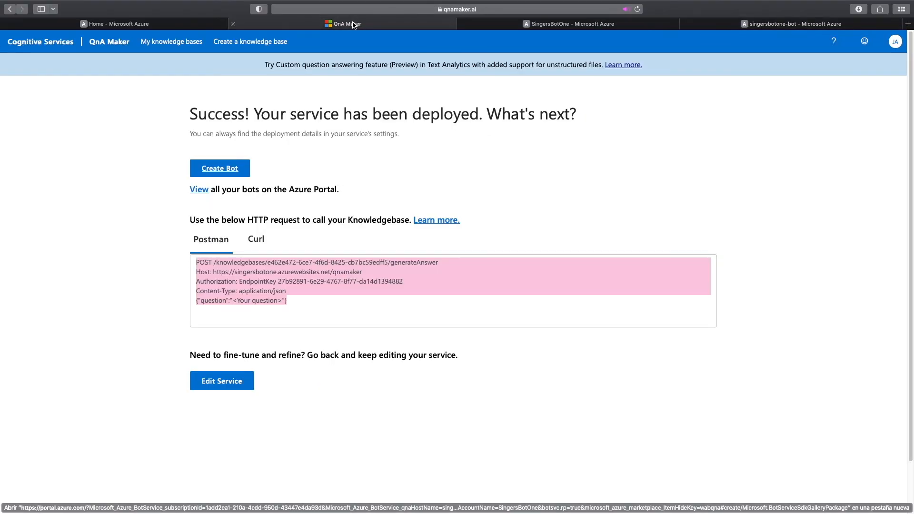
pyautogui.click(163, 43)
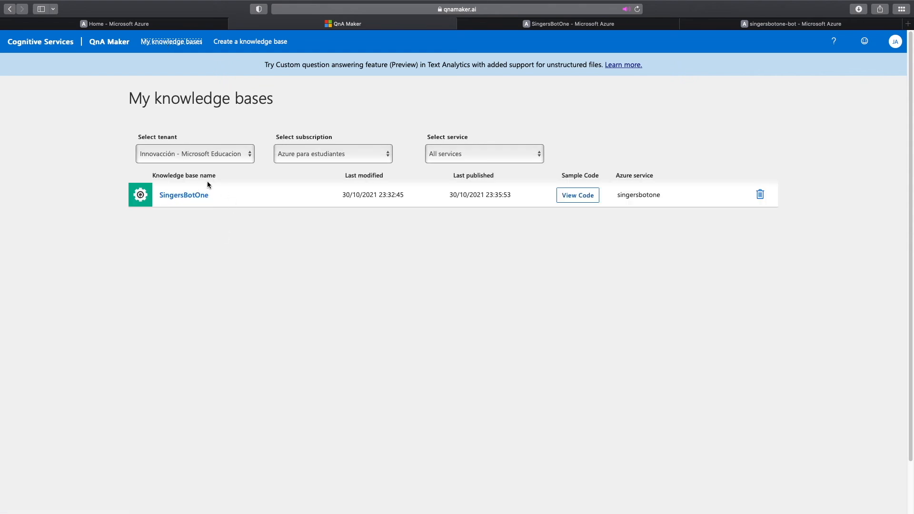
pyautogui.click(183, 197)
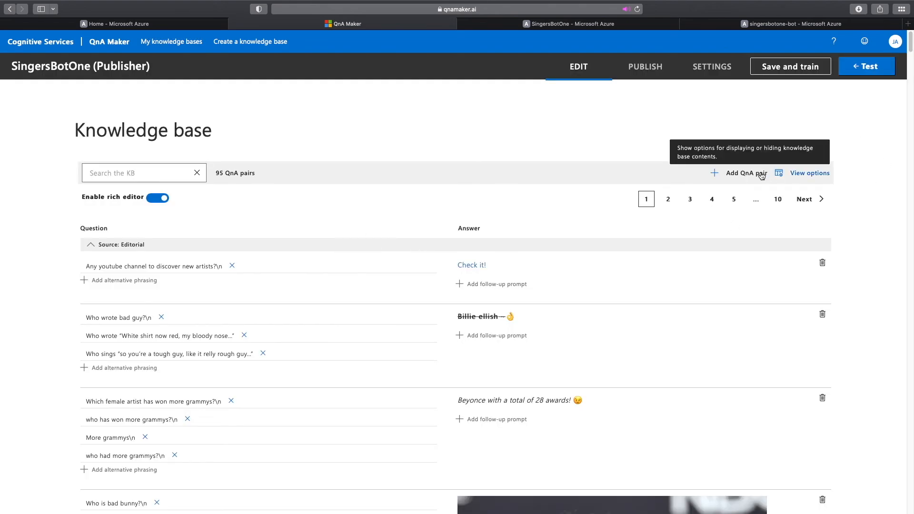
pyautogui.click(743, 174)
pyautogui.write('Hi!')
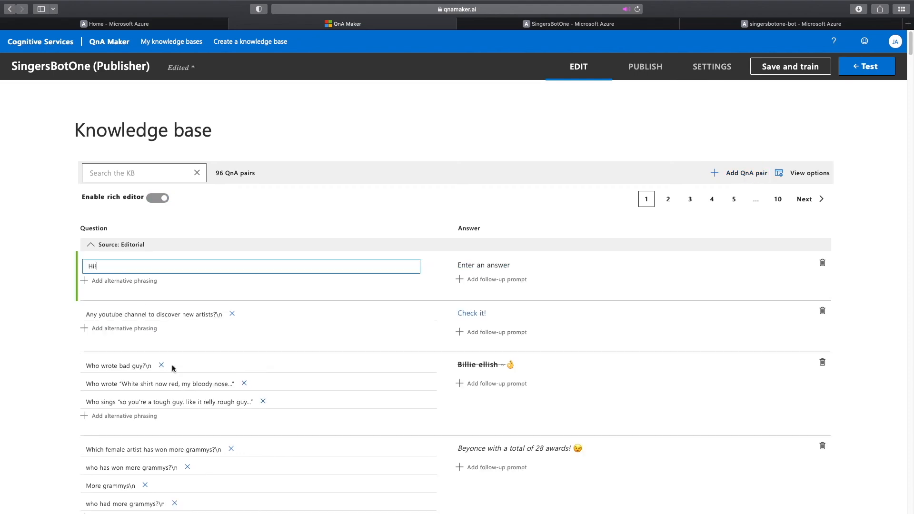
pyautogui.click(485, 264)
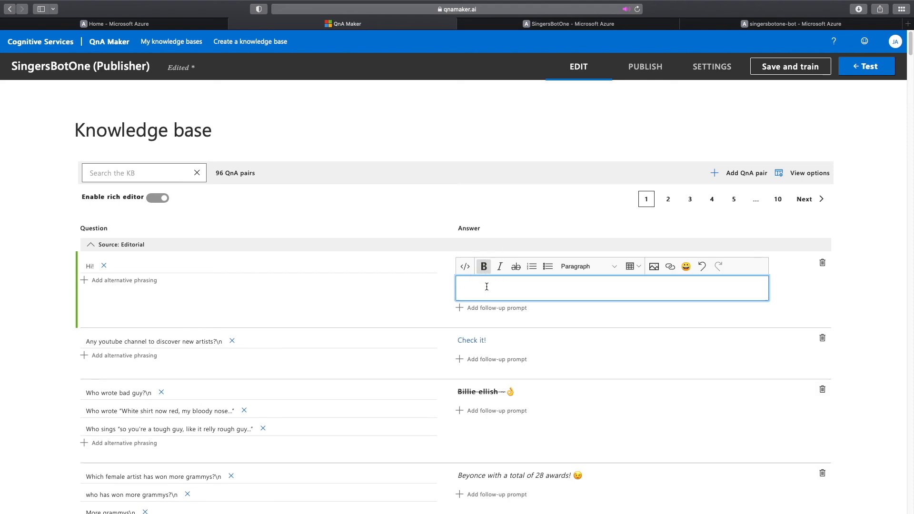
pyautogui.write('hi')
pyautogui.write(", I'm a nice bot, nice to meet you!")
# Save and train the SingersBotOne knowledge base and publish it again.
pyautogui.click(810, 66)
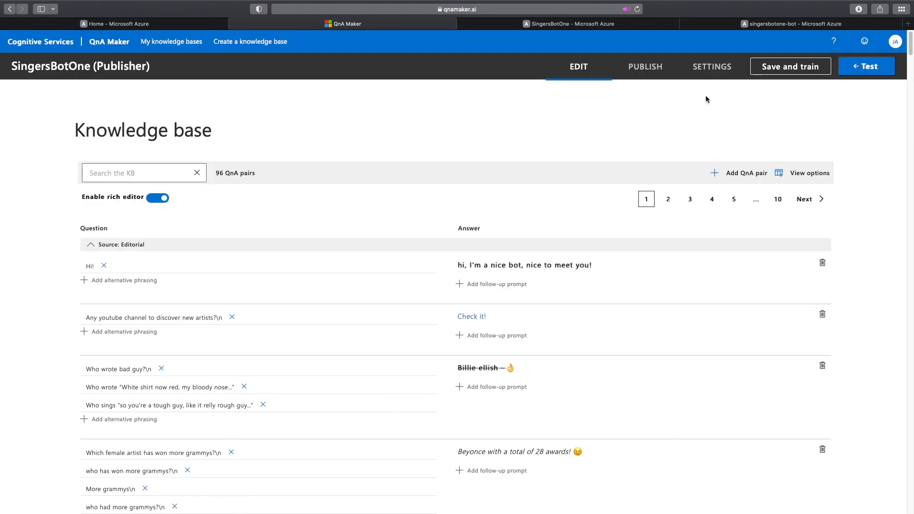
pyautogui.click(649, 69)
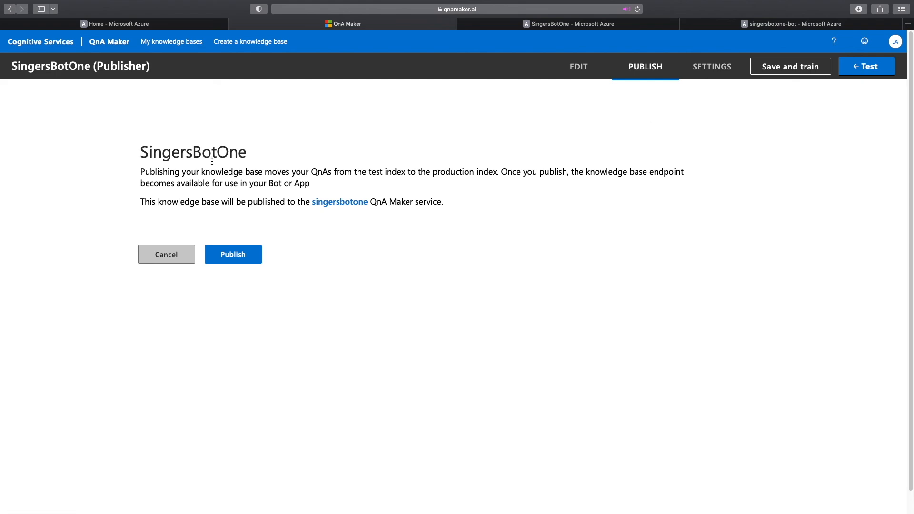
pyautogui.click(244, 261)
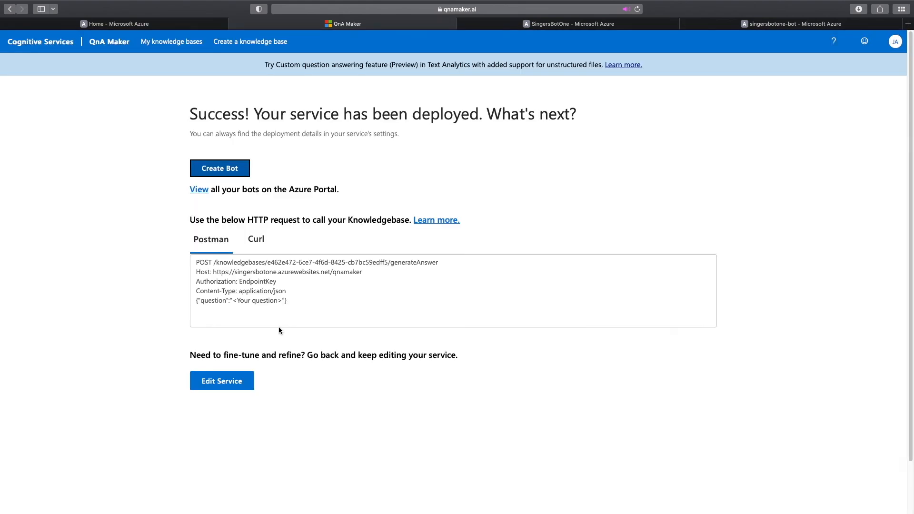
# Test SingersBotOne with the message "hi" and choose "hi, I'm a nice bot, nice to meet you!" as its most appropriate answer.
pyautogui.click(181, 44)
pyautogui.click(192, 198)
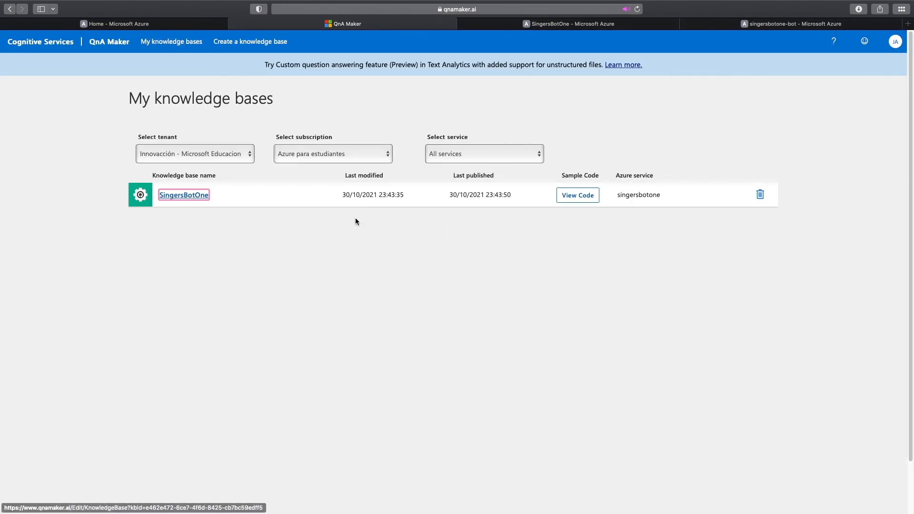
pyautogui.click(865, 69)
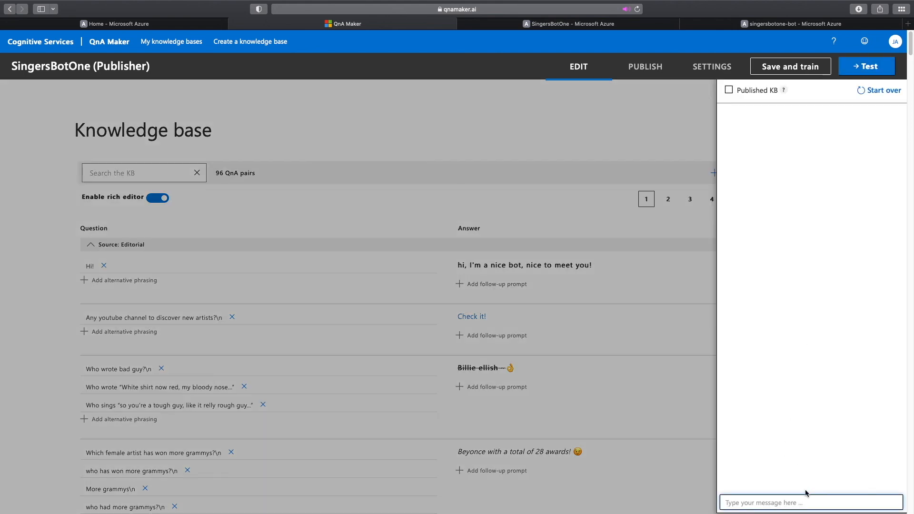
pyautogui.write('hi')
pyautogui.press('Return')
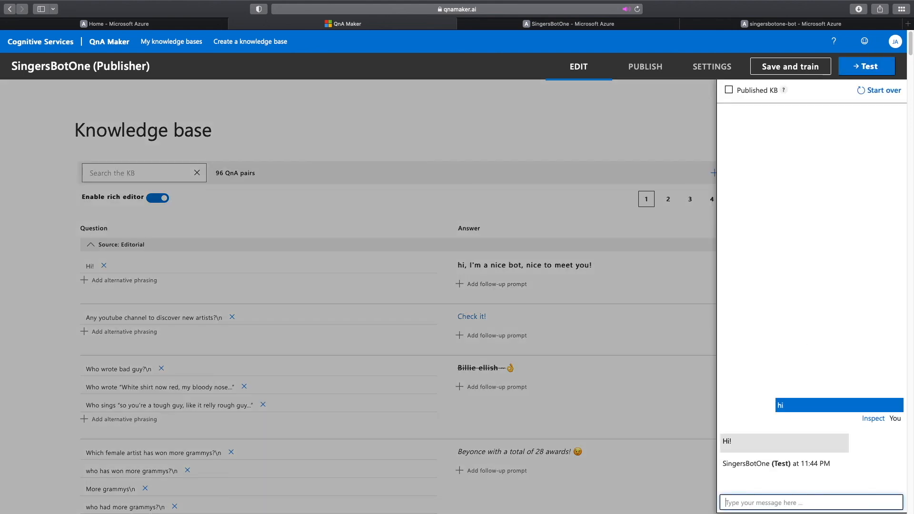
pyautogui.click(874, 418)
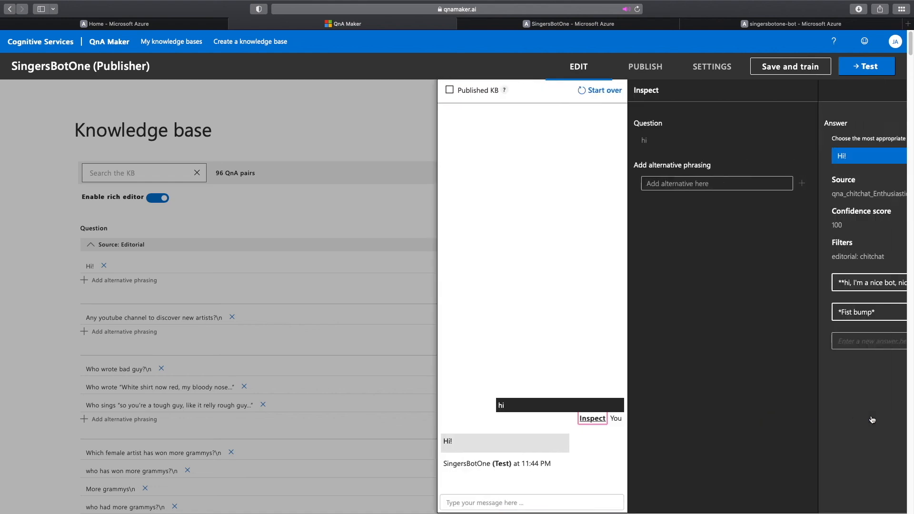
pyautogui.click(795, 282)
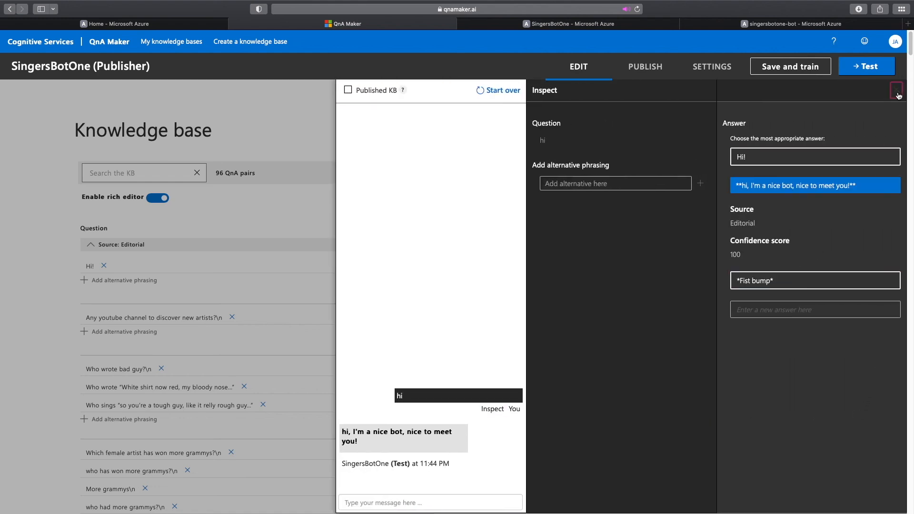